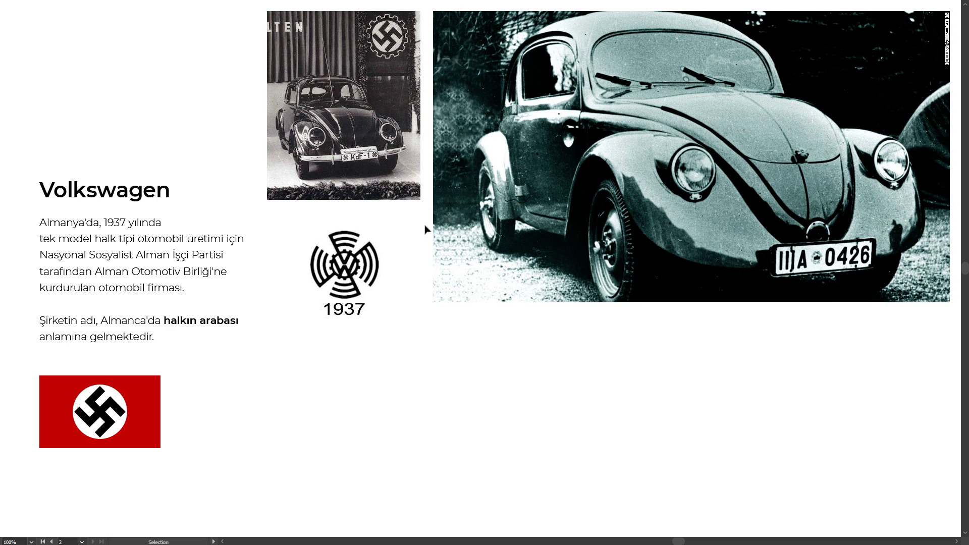
Pan from the Volkswagen intro slide to the artboard of nine VW logos dated 1937–2000
scroll(332, 281, left, 3)
drag(332, 282, 671, 283)
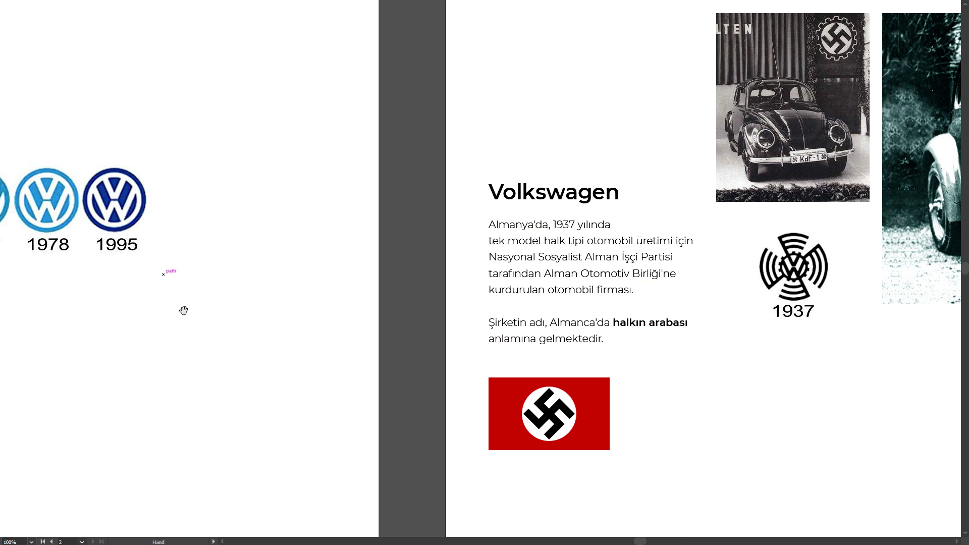
drag(184, 310, 524, 313)
drag(273, 329, 440, 335)
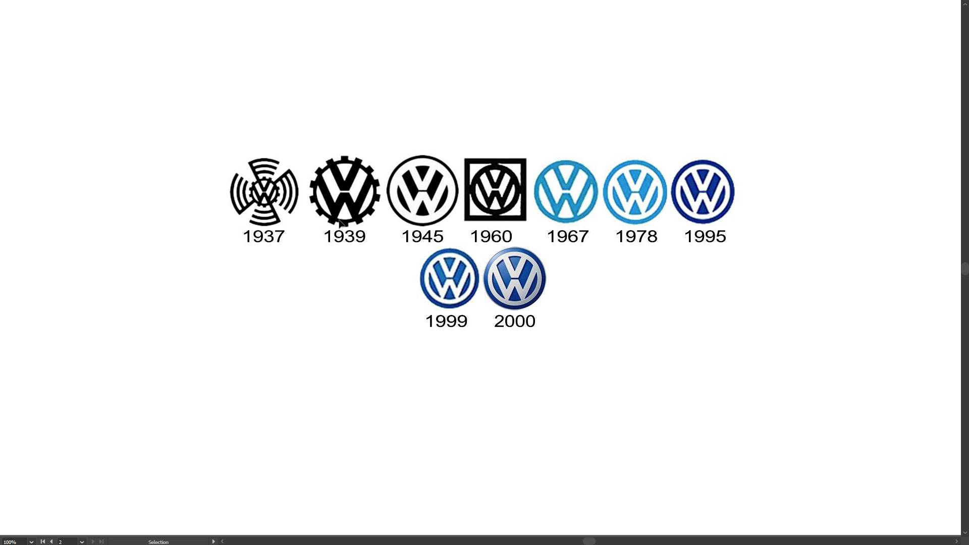
scroll(579, 168, right, 10)
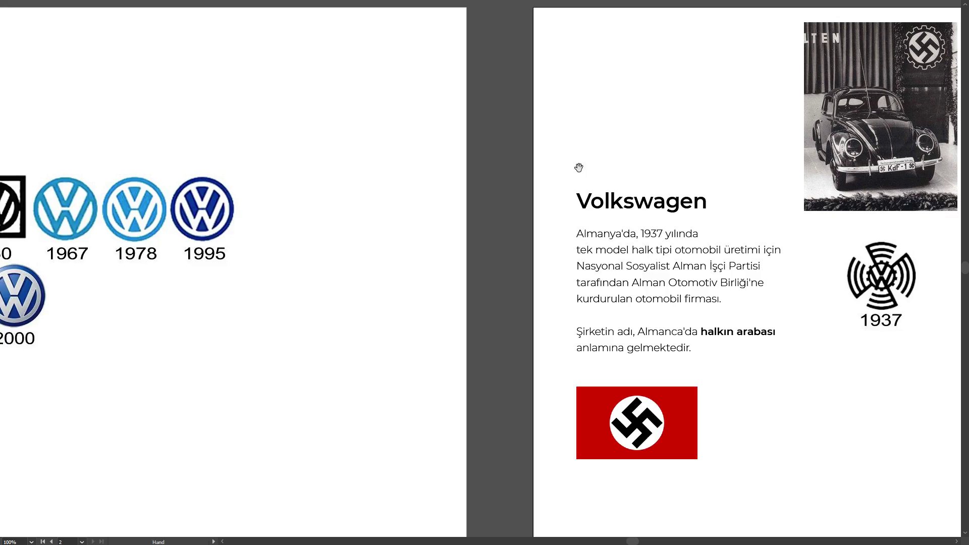
scroll(579, 167, right, 7)
scroll(618, 104, up, 3)
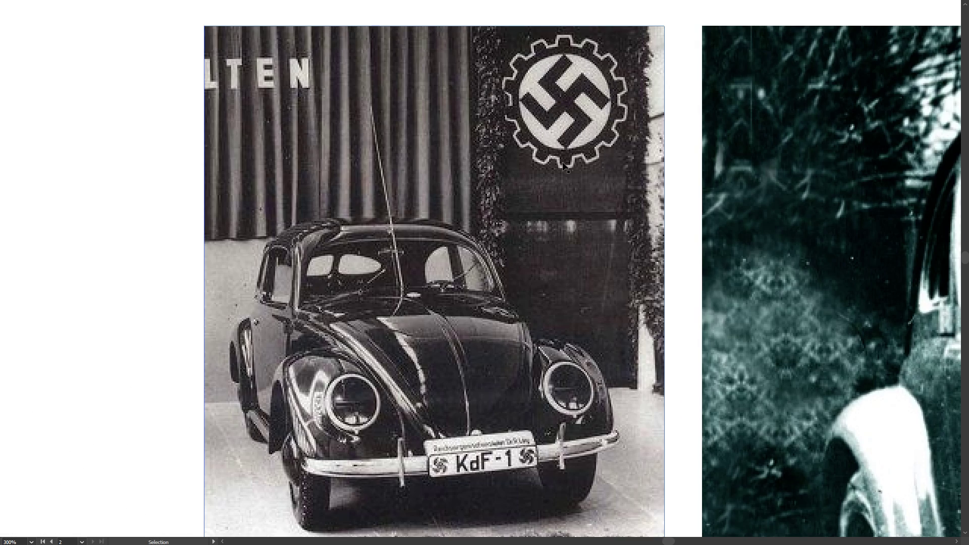
scroll(568, 131, down, 3)
scroll(303, 202, down, 1)
scroll(116, 242, up, 2)
scroll(116, 241, left, 7)
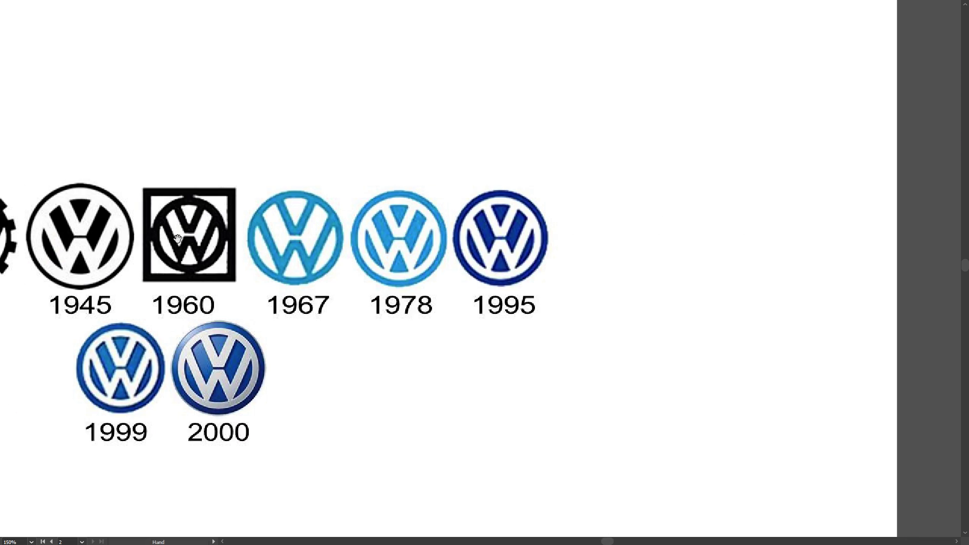
scroll(116, 242, left, 5)
scroll(199, 191, up, 1)
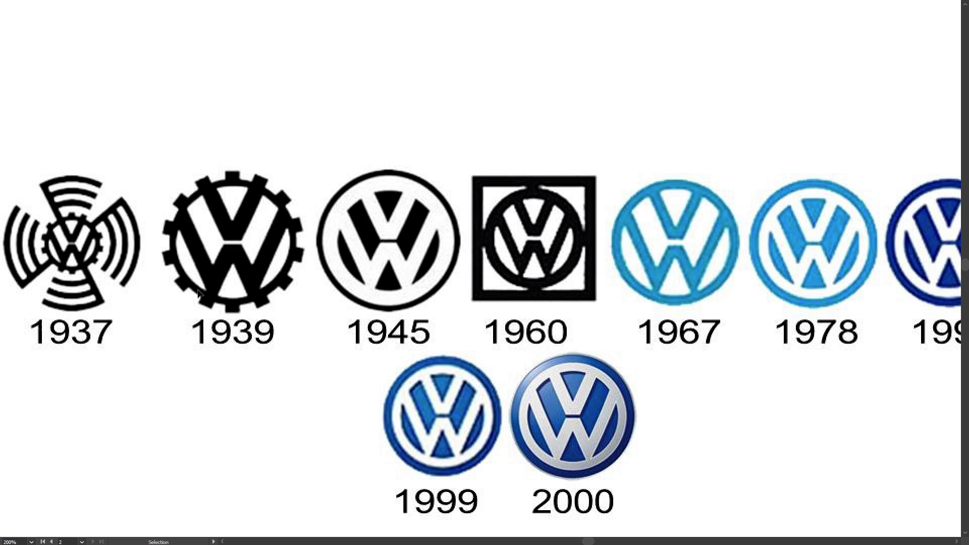
scroll(229, 268, down, 1)
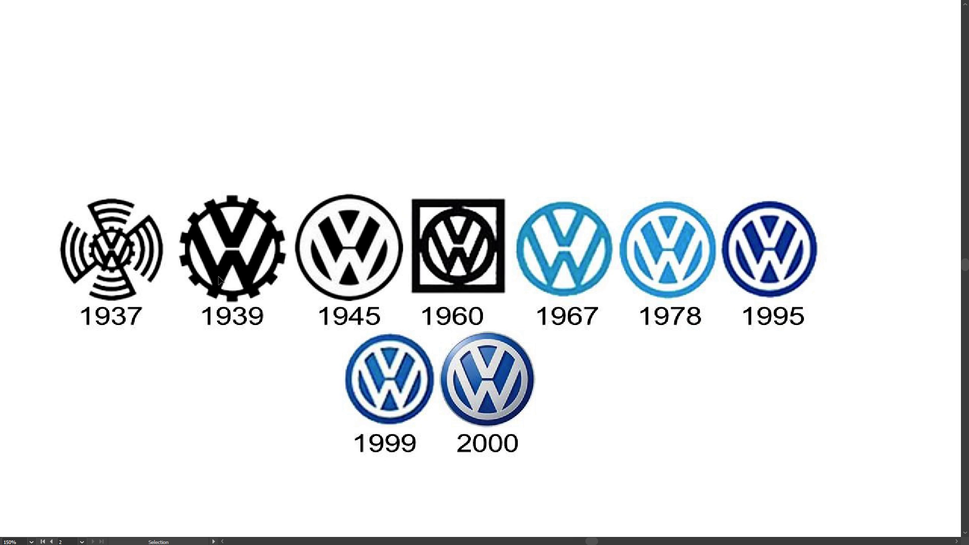
scroll(216, 275, down, 1)
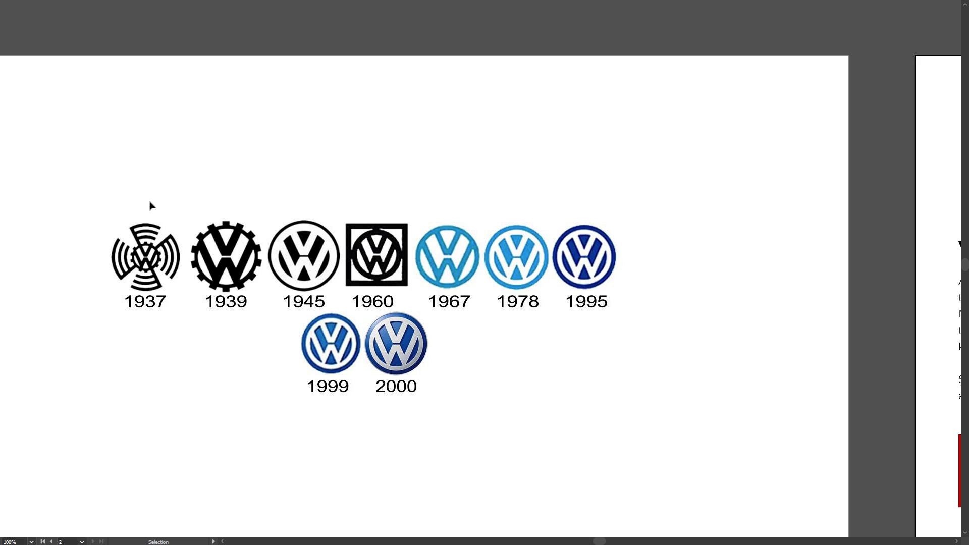
scroll(198, 262, up, 1)
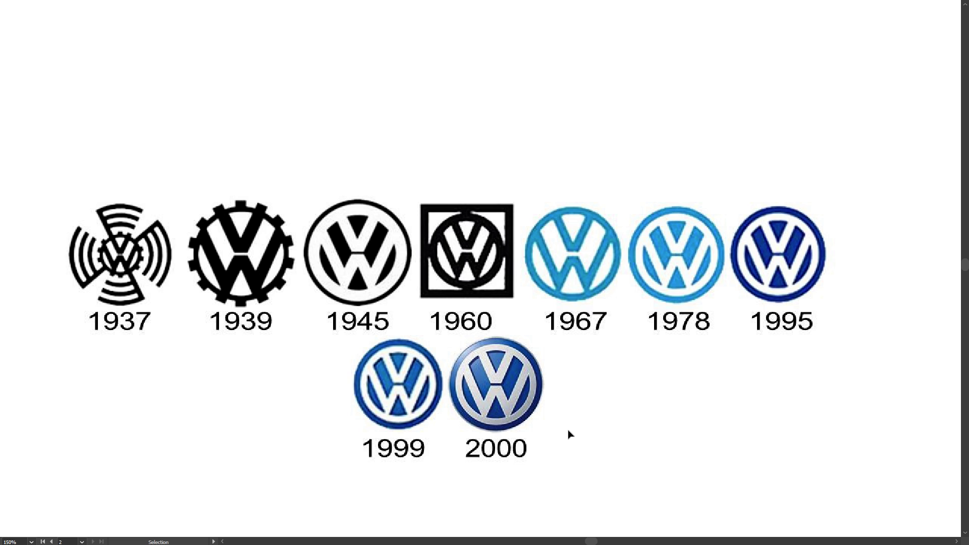
scroll(601, 205, down, 2)
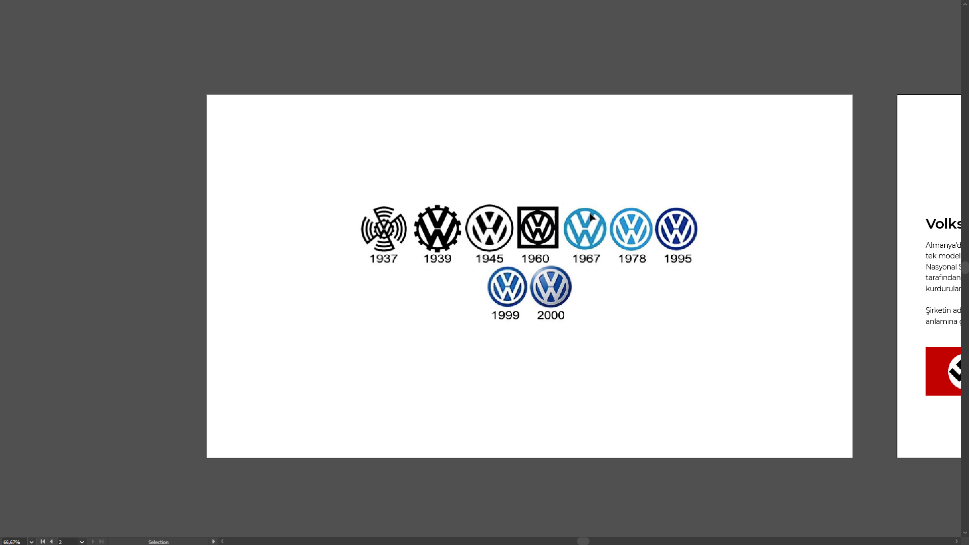
scroll(565, 282, up, 1)
Exit full-screen mode and zoom in to 400% on the 2000 VW logo
scroll(486, 273, up, 1)
key(f)
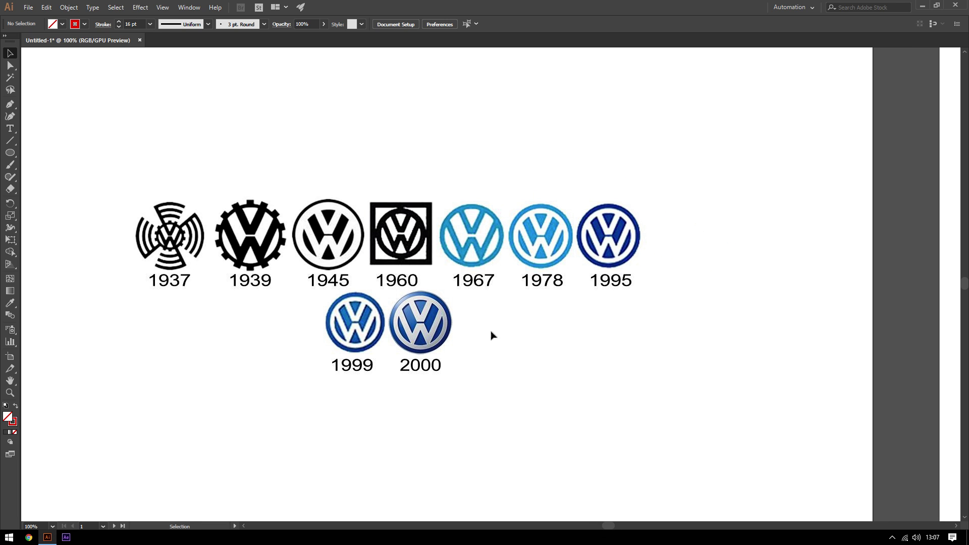
scroll(497, 383, up, 2)
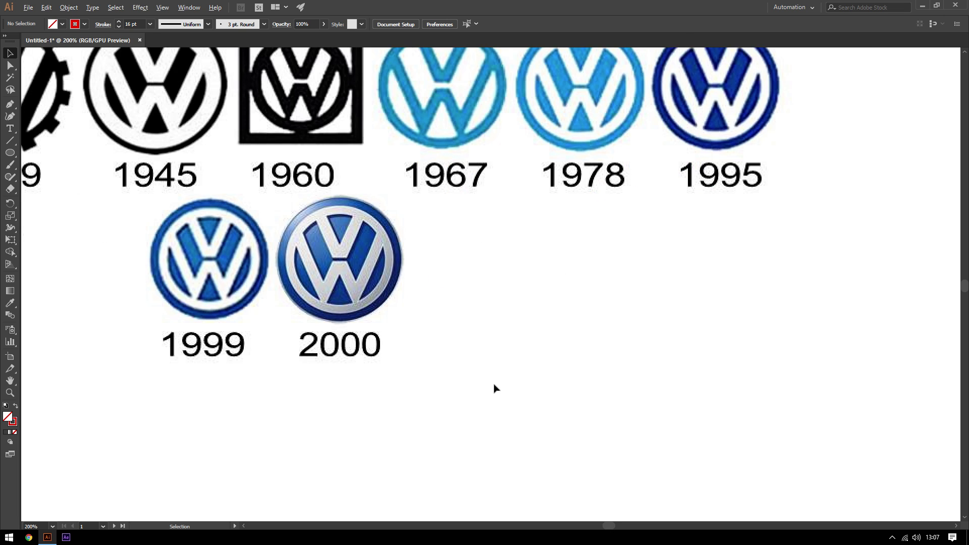
scroll(412, 249, down, 1)
scroll(368, 212, up, 1)
scroll(368, 208, up, 1)
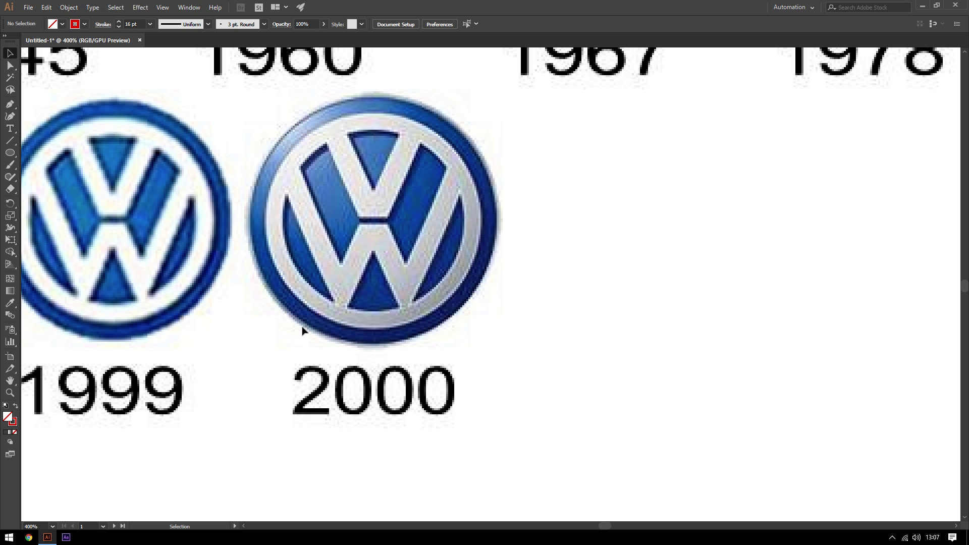
Draw a horizontal red line across the 2000 logo and give it a 15 pt stroke
click(10, 106)
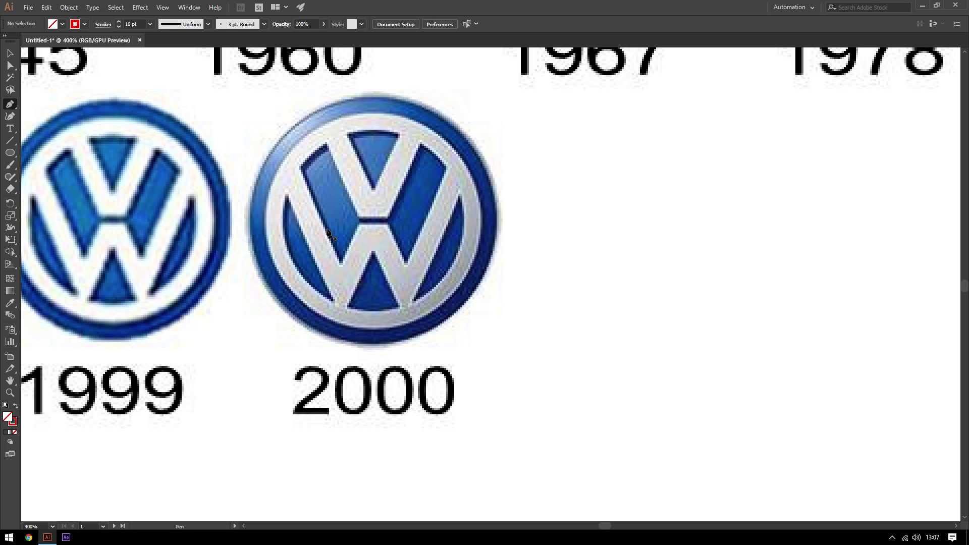
click(202, 222)
click(733, 222)
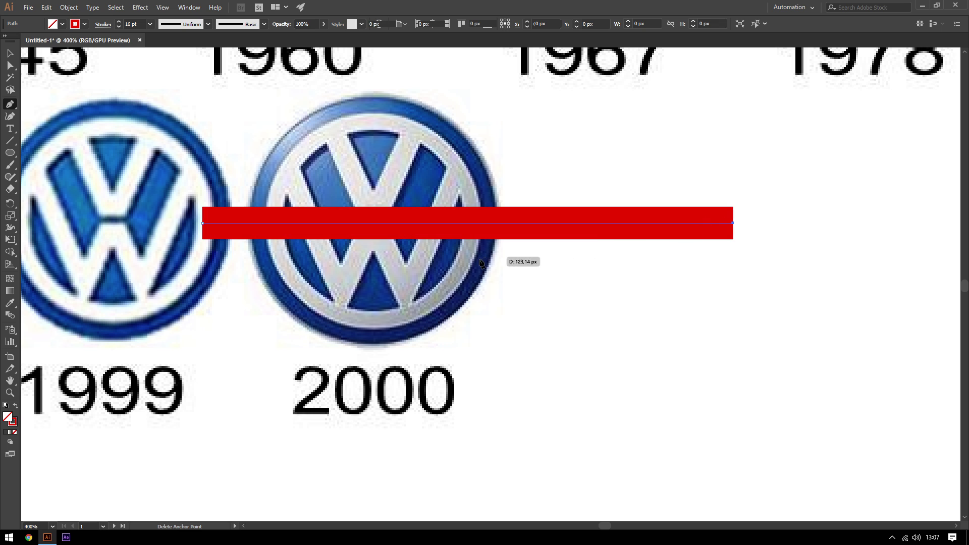
key(v)
drag(520, 223, 497, 223)
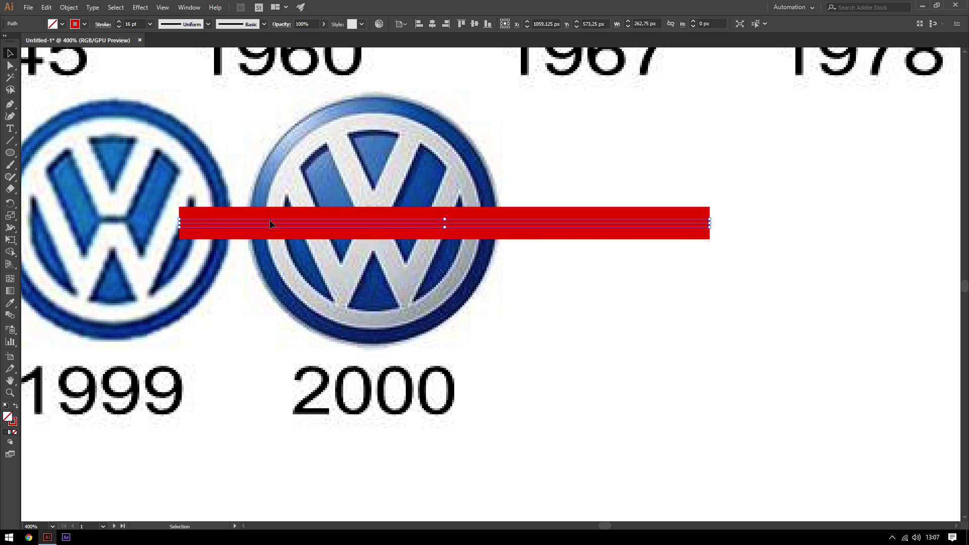
click(119, 26)
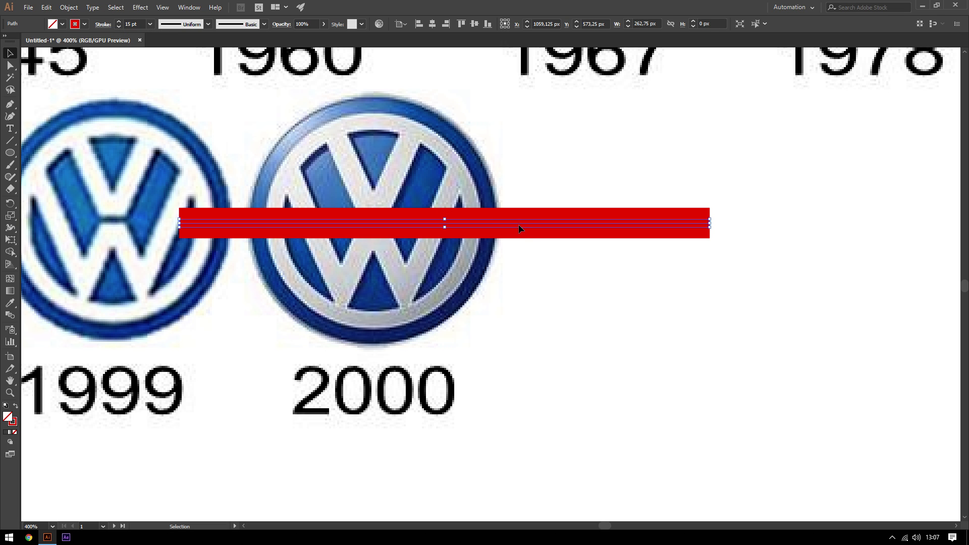
Show the line's Properties panel and move it clear of the logo
click(189, 7)
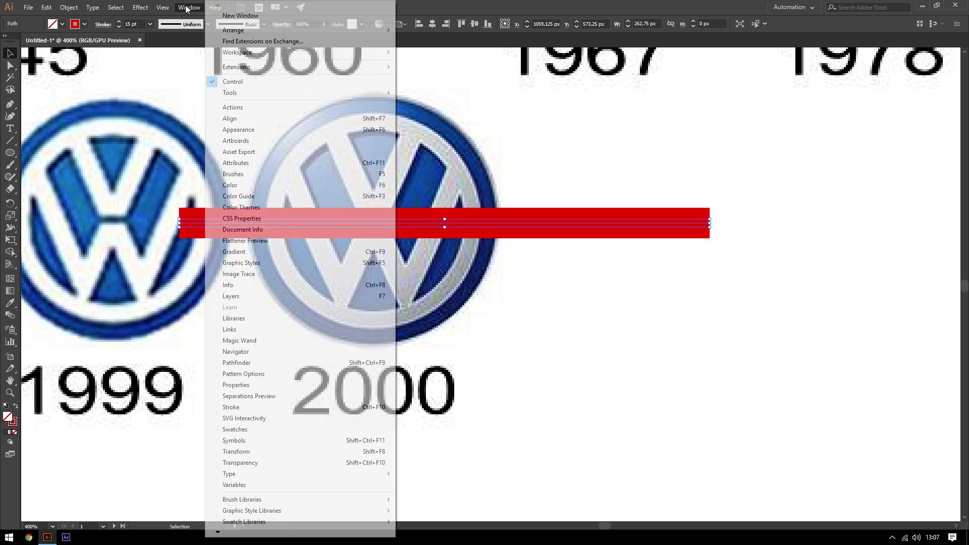
click(282, 385)
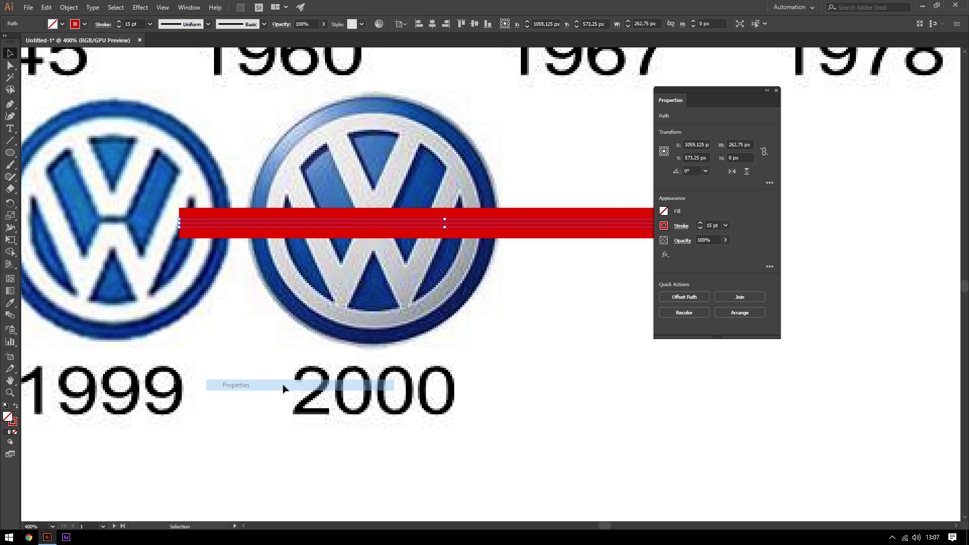
drag(711, 88, 863, 139)
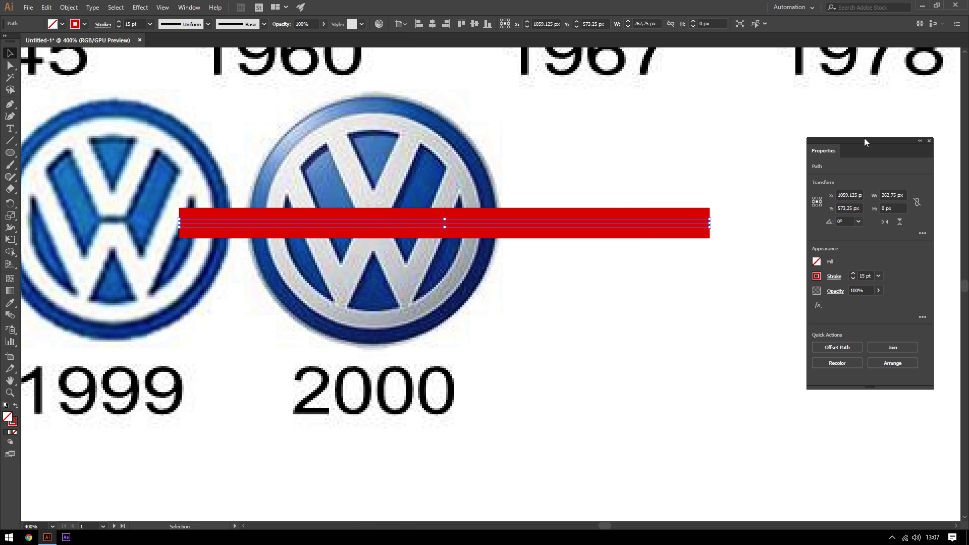
click(841, 221)
Move the red line across the 2000 logo's centre and rotate it to 294°
scroll(836, 221, up, 1)
scroll(836, 221, up, 5)
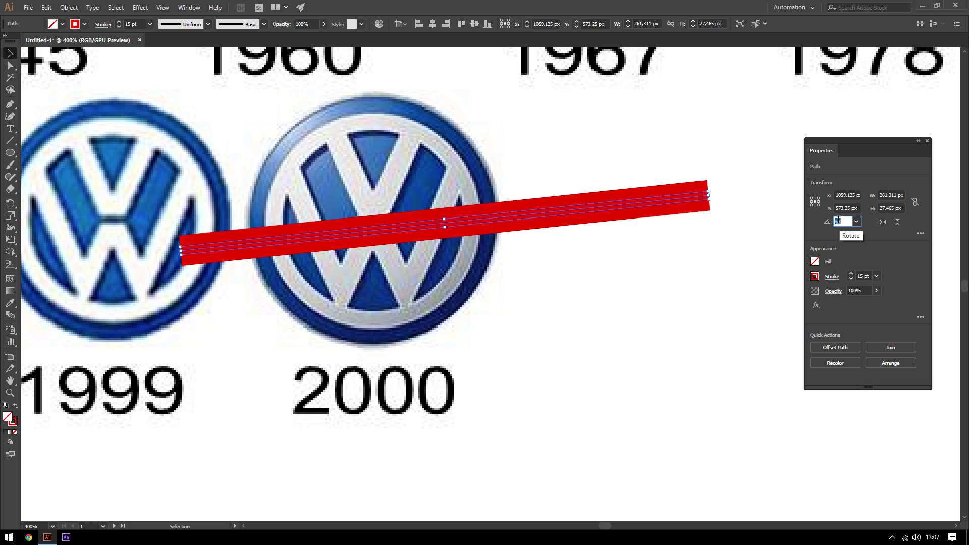
scroll(837, 221, down, 13)
scroll(838, 220, down, 10)
scroll(837, 221, down, 8)
scroll(838, 221, down, 12)
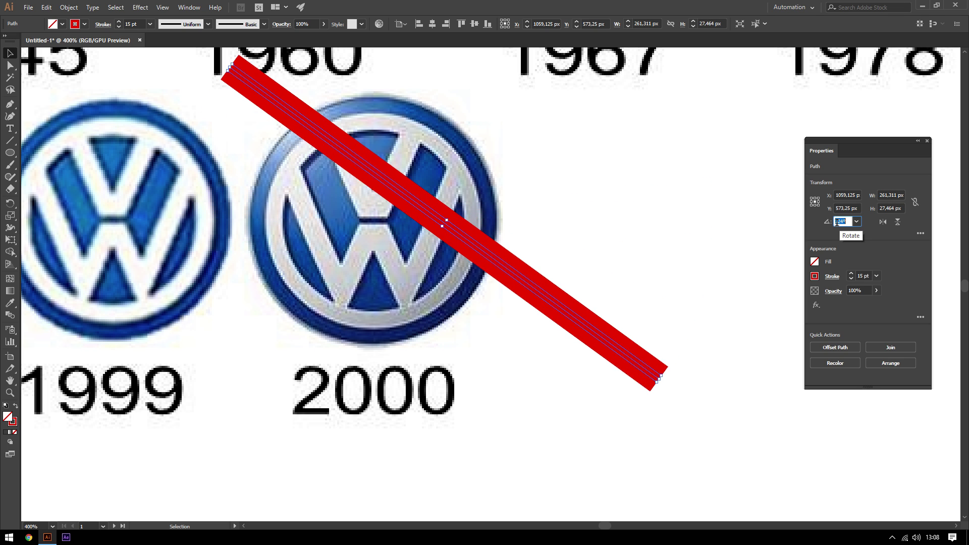
scroll(838, 221, down, 12)
scroll(837, 222, down, 9)
scroll(836, 221, down, 8)
scroll(836, 220, down, 4)
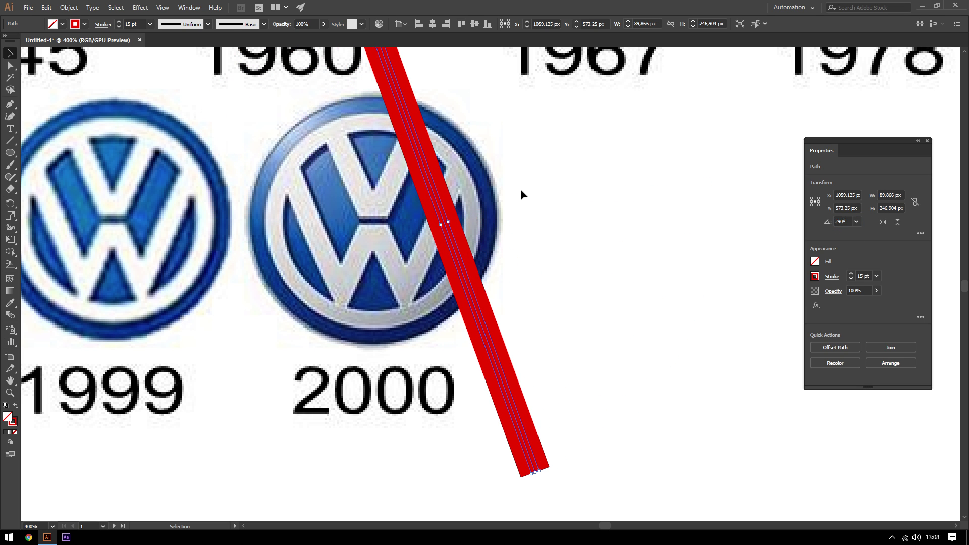
click(521, 195)
drag(420, 203, 359, 233)
click(838, 225)
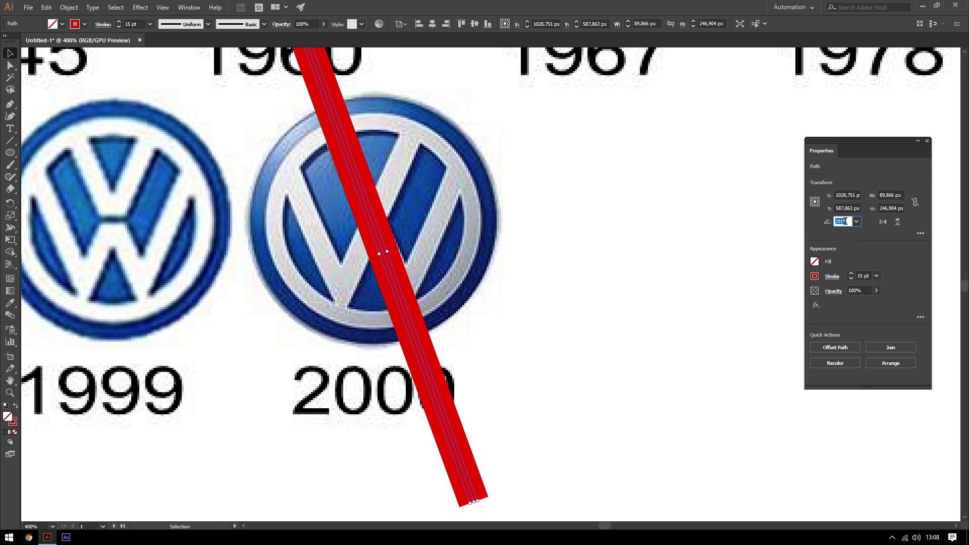
scroll(846, 222, up, 1)
scroll(845, 221, up, 1)
scroll(845, 222, up, 1)
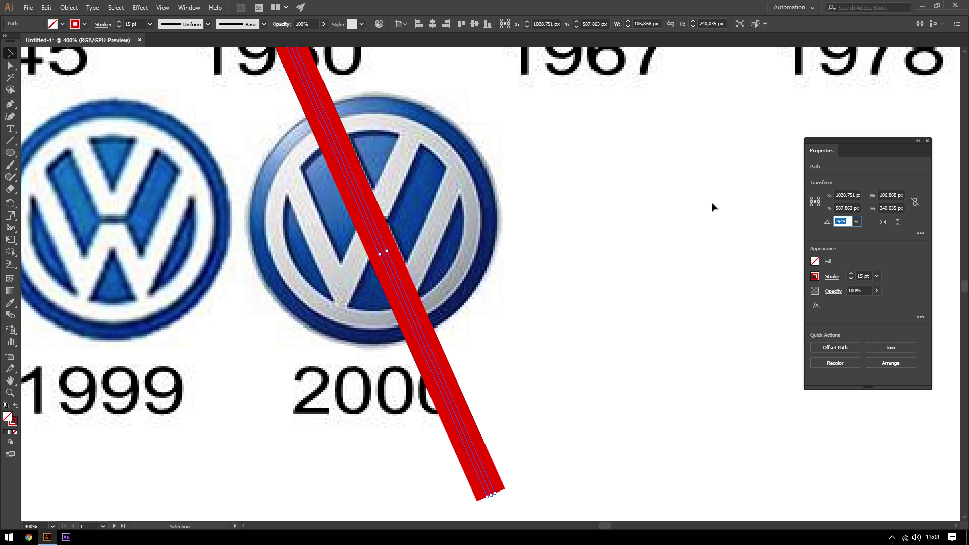
Set the line to 49% opacity and 12 pt stroke, aligned on the W's diagonal
click(324, 24)
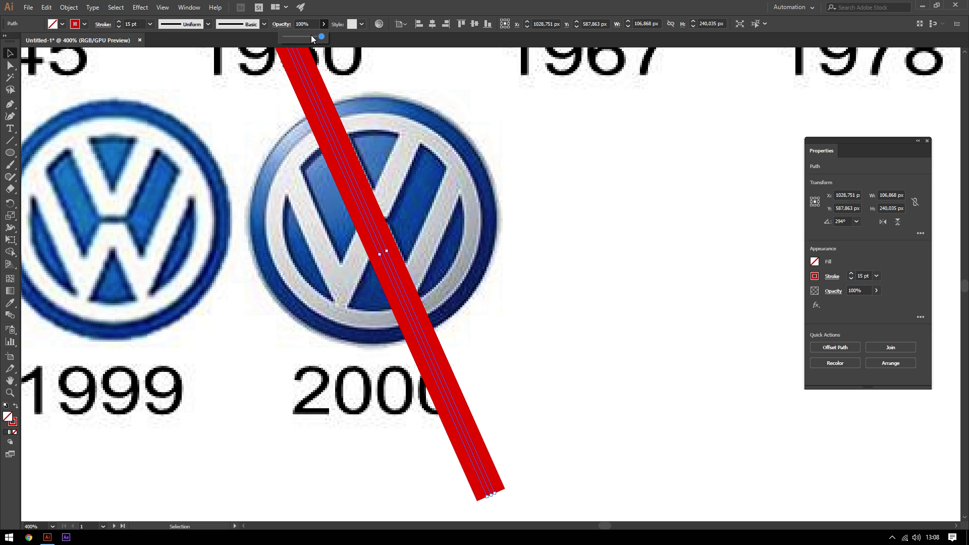
drag(311, 35, 303, 36)
drag(372, 226, 378, 223)
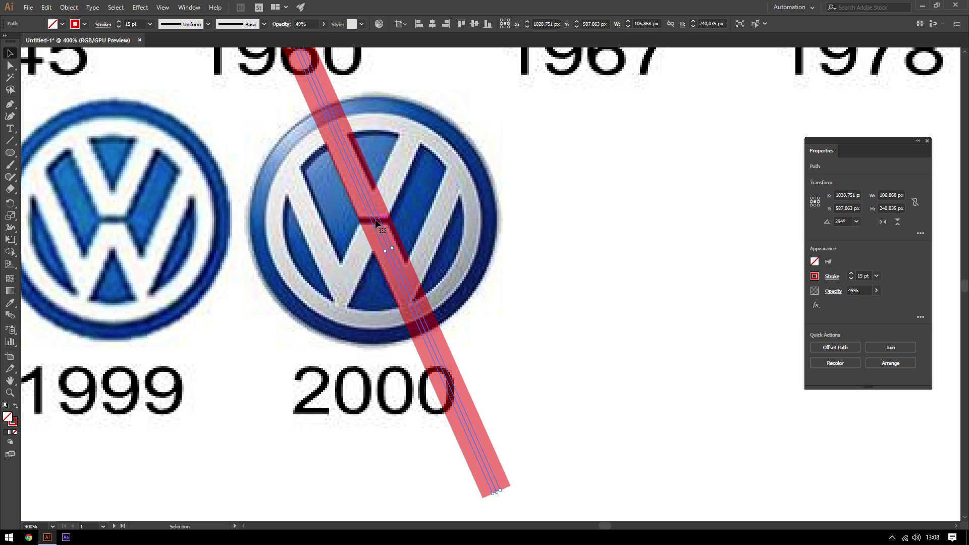
click(118, 27)
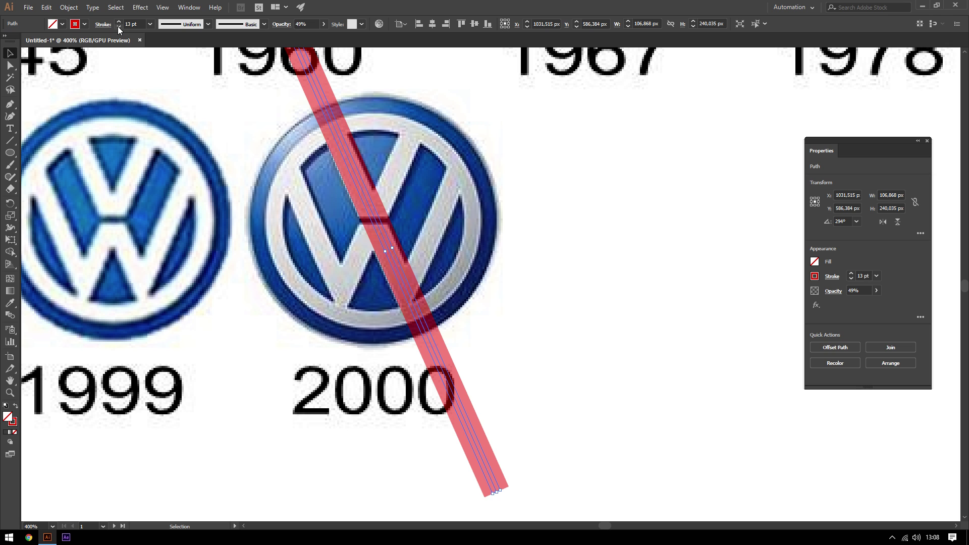
click(118, 27)
scroll(362, 173, up, 1)
scroll(358, 173, up, 1)
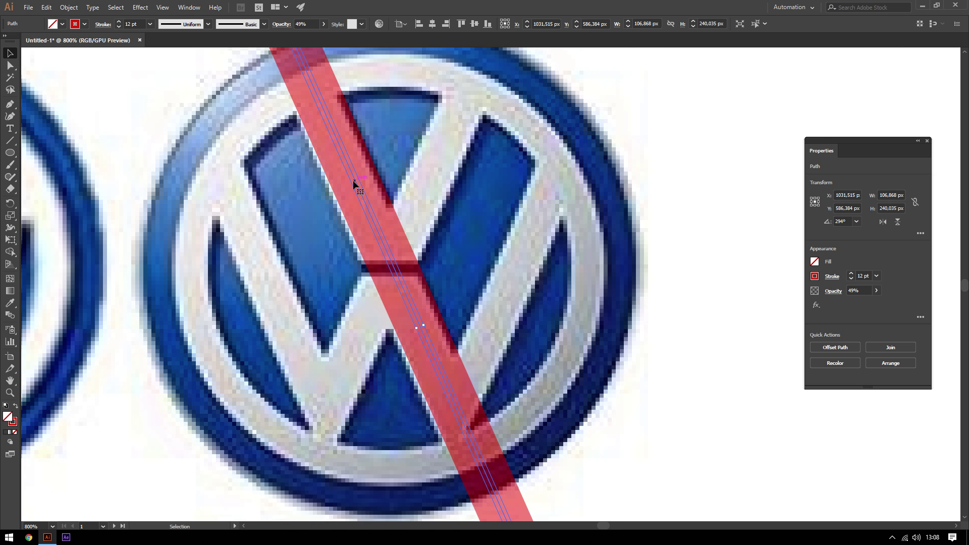
drag(355, 180, 347, 172)
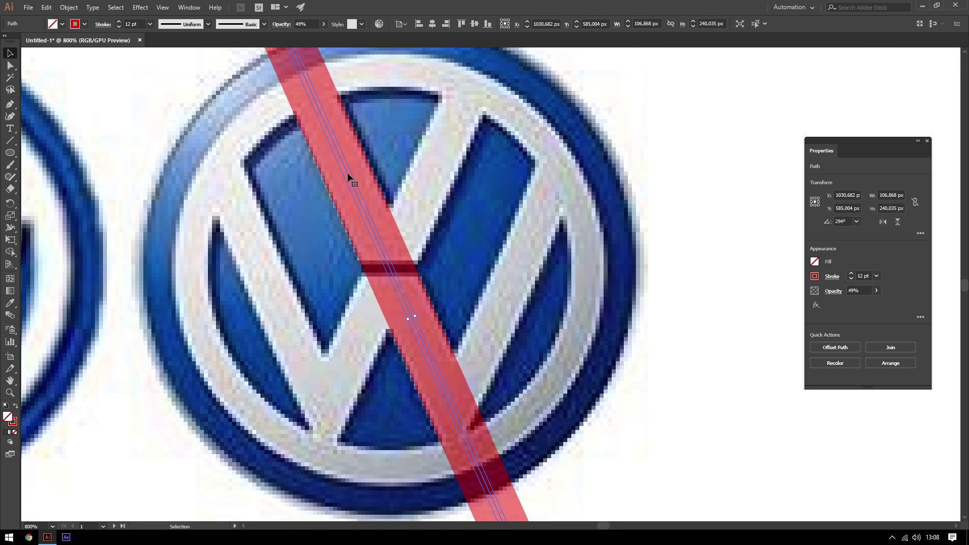
scroll(378, 215, down, 2)
Duplicate the 294° red diagonal into a parallel stripe just left of the original
click(623, 303)
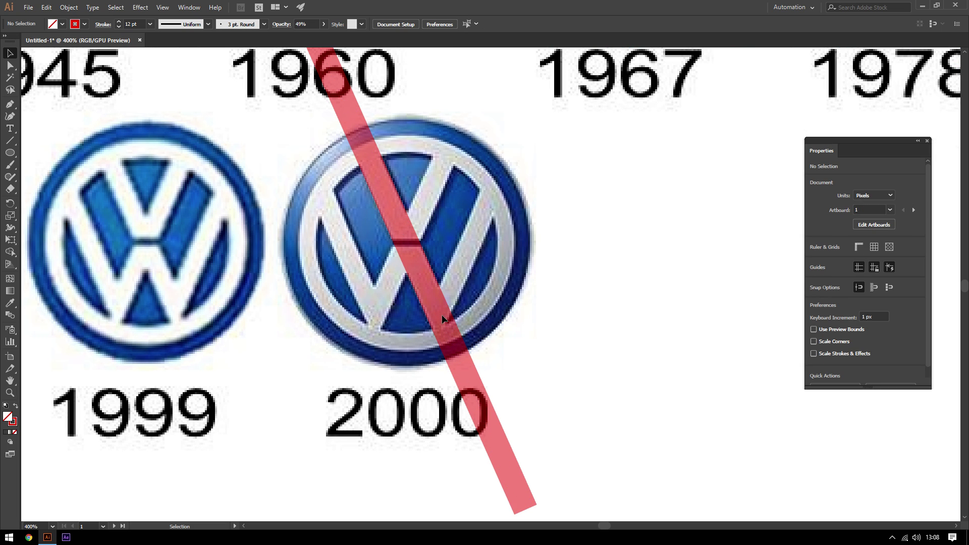
scroll(486, 274, down, 1)
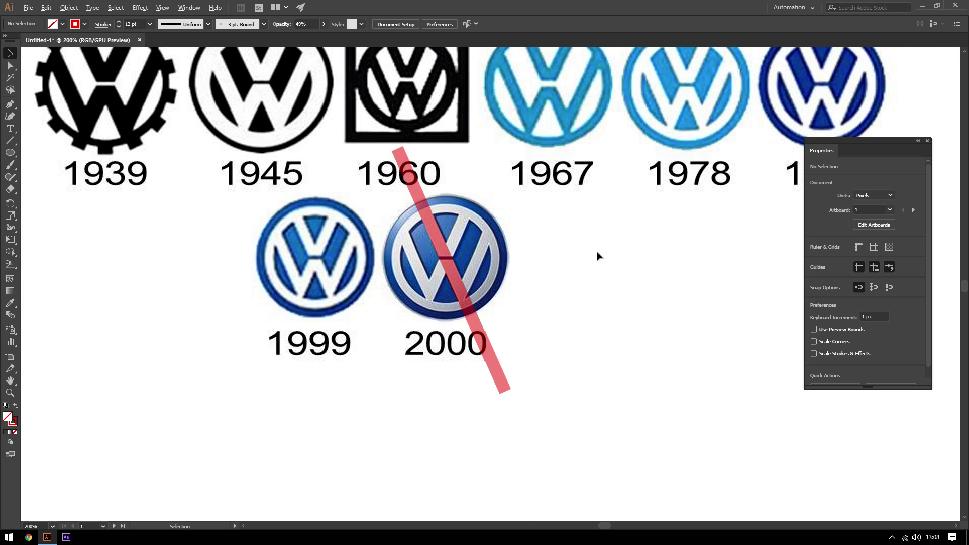
scroll(462, 256, up, 1)
scroll(431, 266, up, 1)
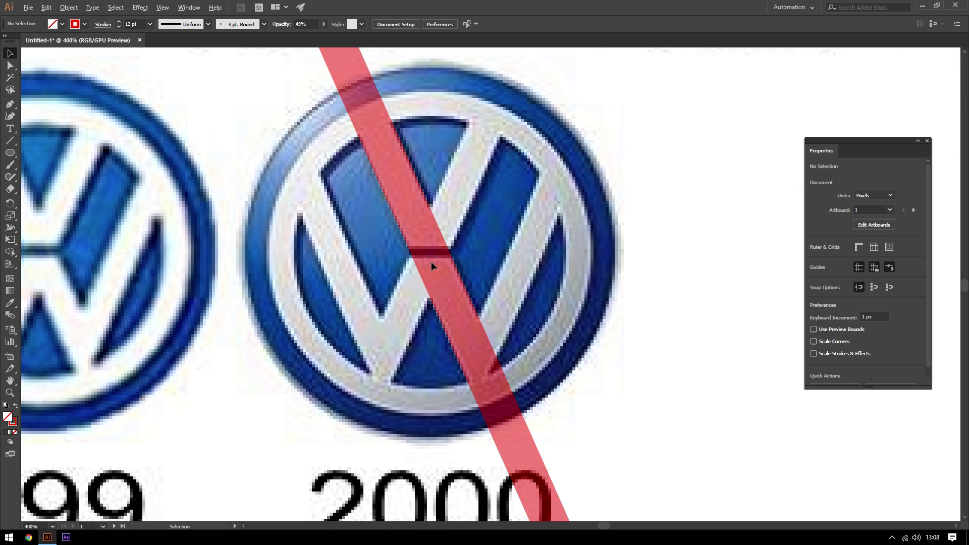
scroll(494, 307, down, 1)
click(389, 307)
scroll(389, 307, down, 1)
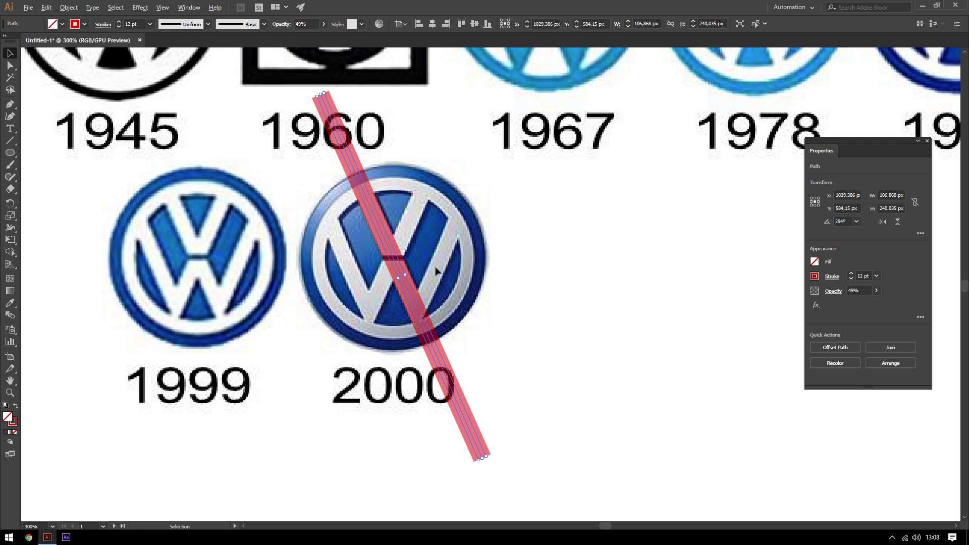
scroll(435, 272, up, 1)
drag(848, 221, 835, 221)
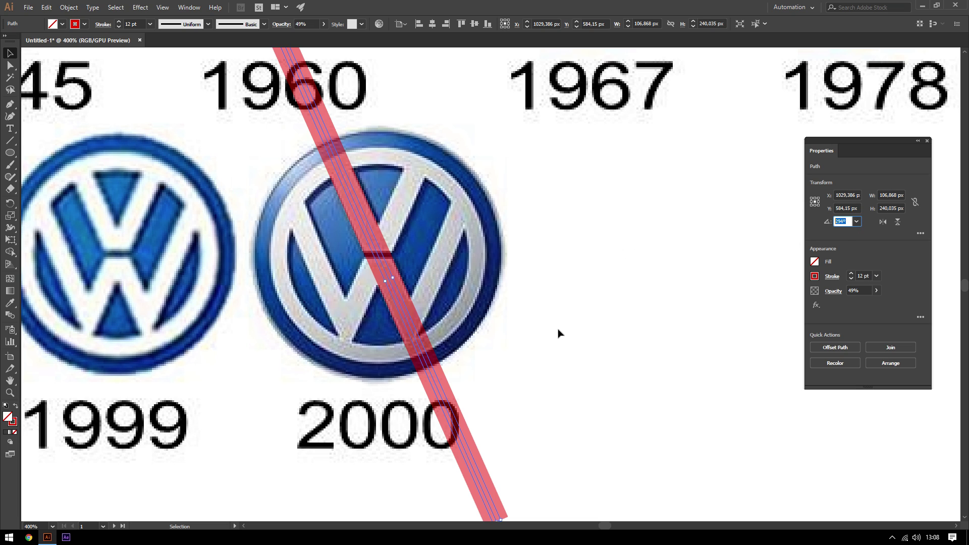
click(585, 295)
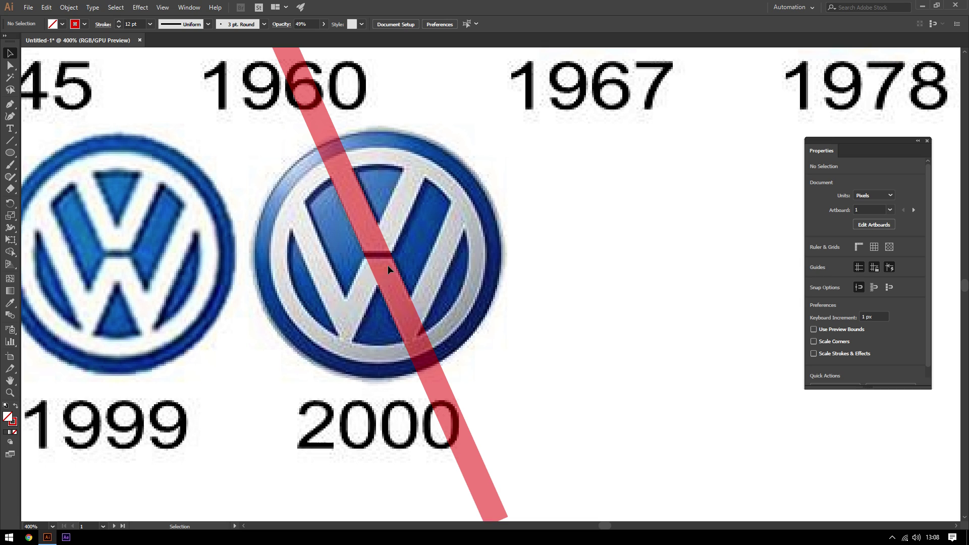
drag(385, 273, 323, 291)
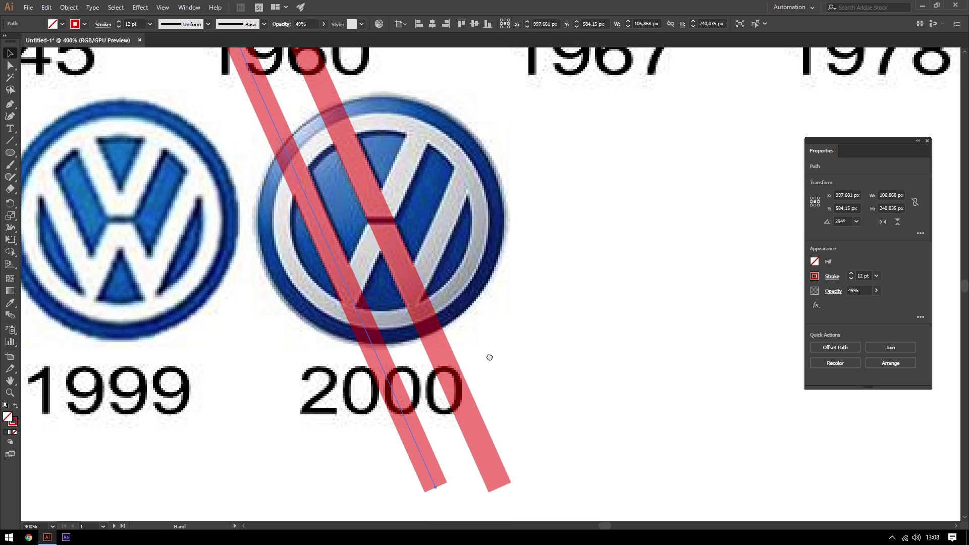
Nudge the copied stripe 1 px right and join both stripes into one path
scroll(482, 354, down, 1)
key(Right)
scroll(335, 253, up, 3)
scroll(325, 245, down, 3)
click(532, 262)
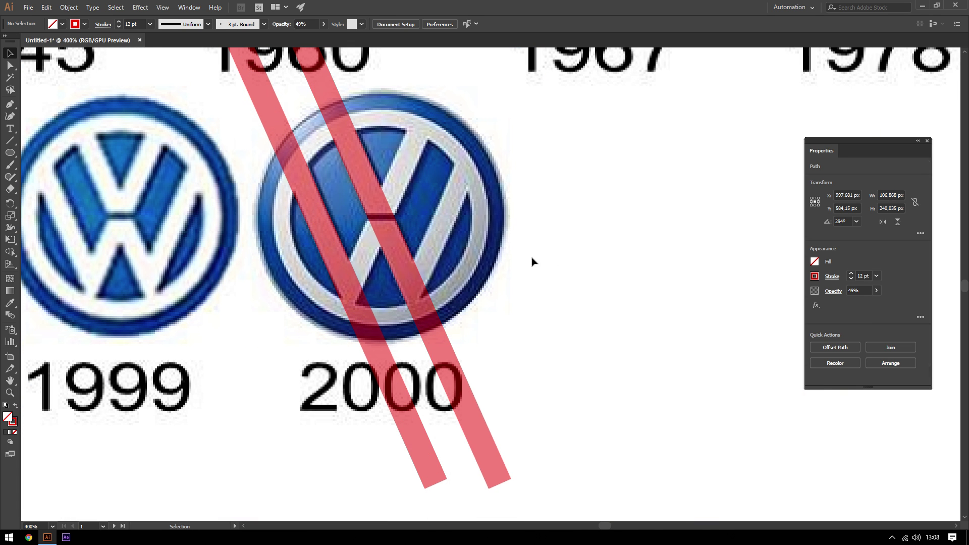
click(395, 245)
shift+click(335, 262)
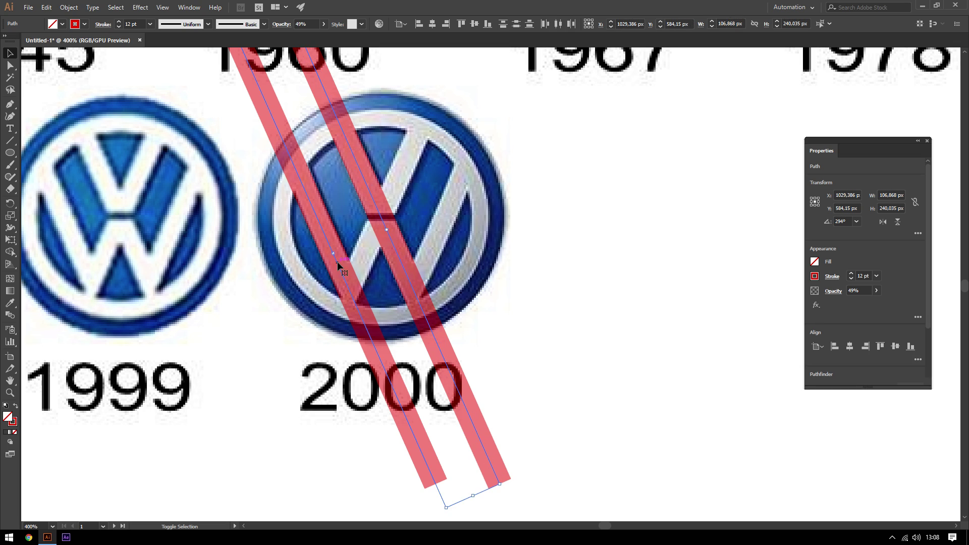
key(ctrl+j)
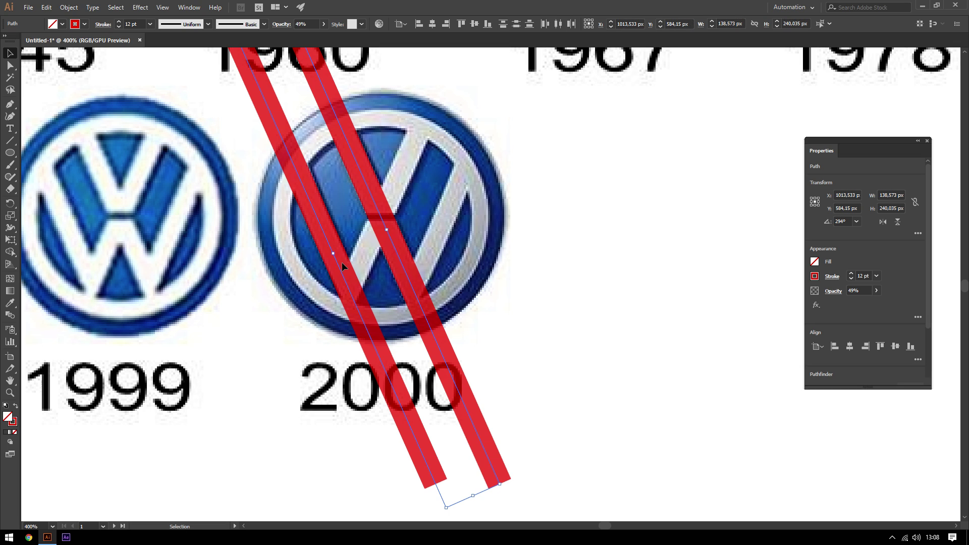
Reflect a vertical copy of the stripes and shift it right to cross at 246°
right_click(339, 263)
mouse_move(386, 399)
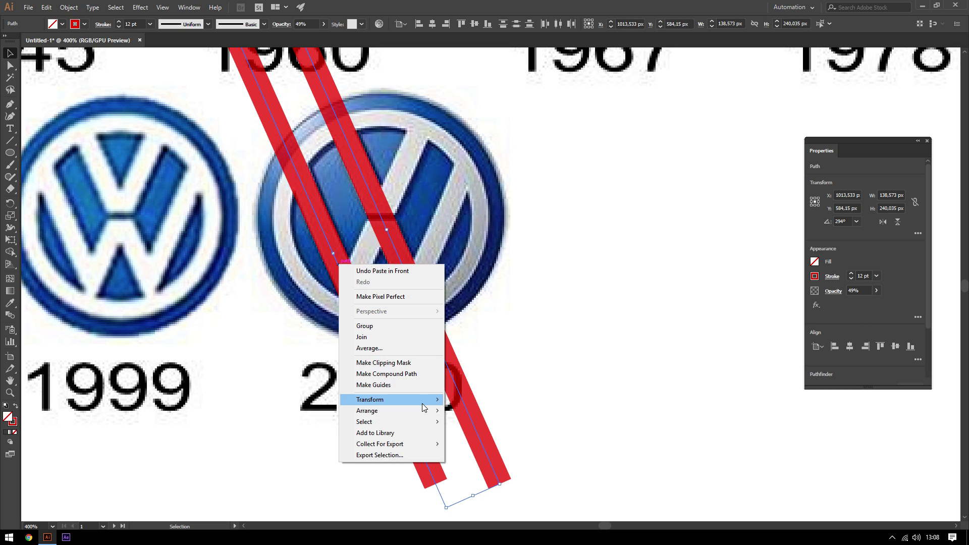
click(469, 437)
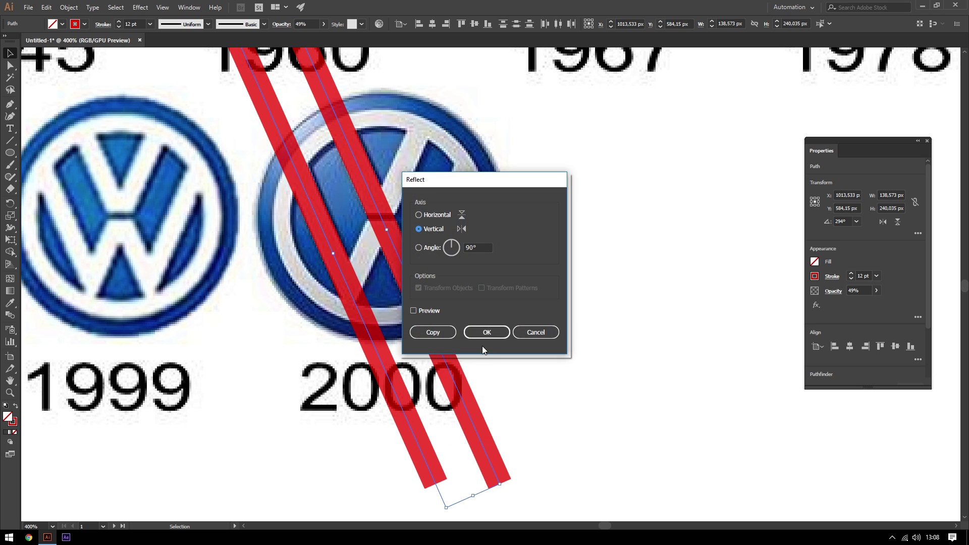
click(488, 332)
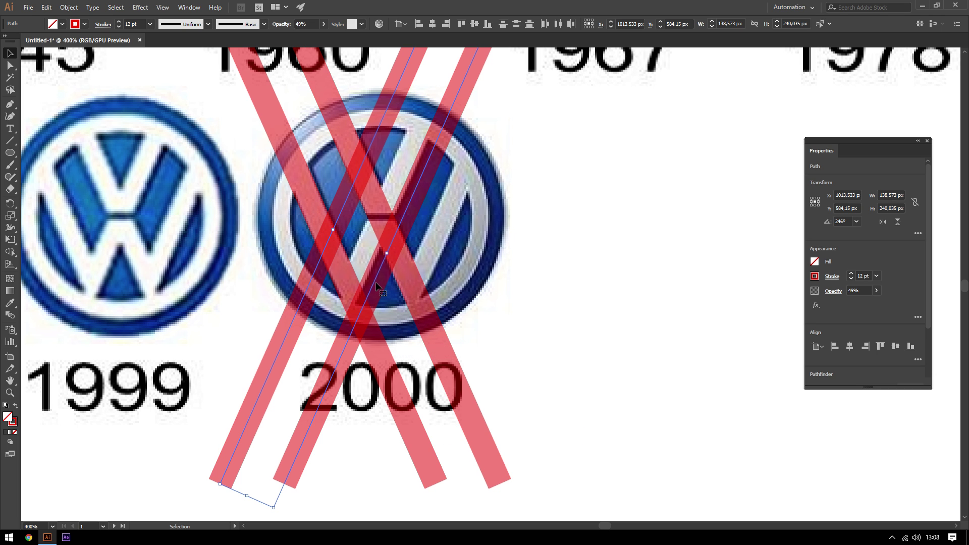
drag(374, 285, 414, 287)
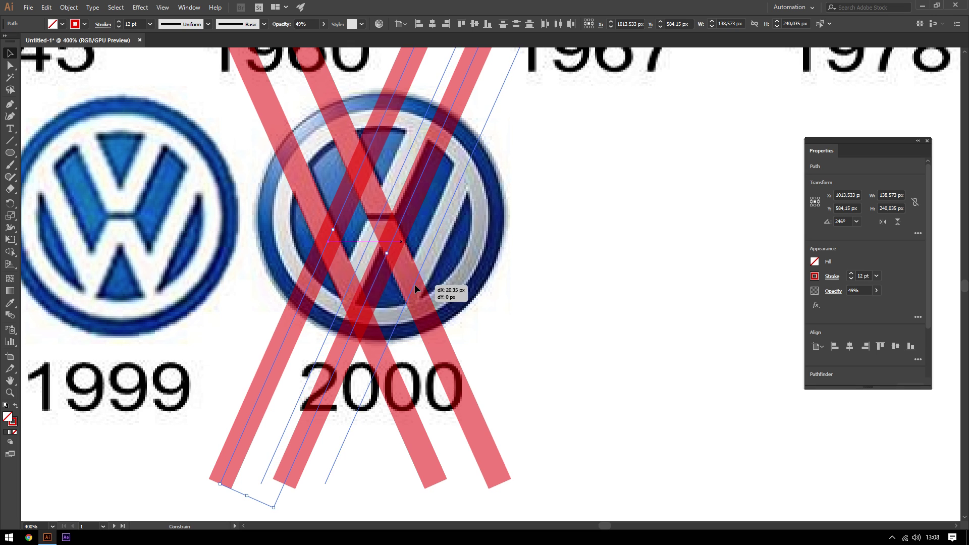
scroll(440, 222, up, 3)
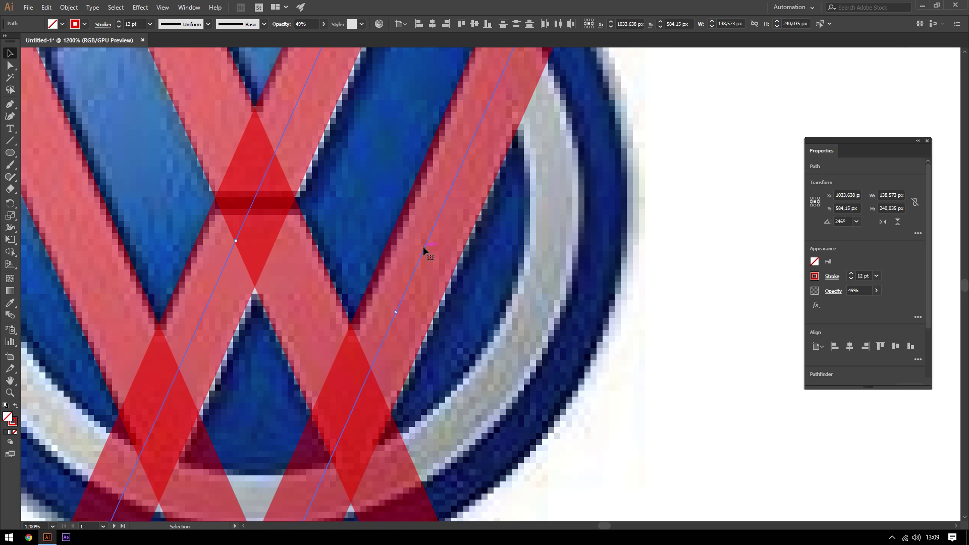
scroll(425, 247, down, 1)
drag(428, 247, 432, 247)
scroll(431, 247, down, 1)
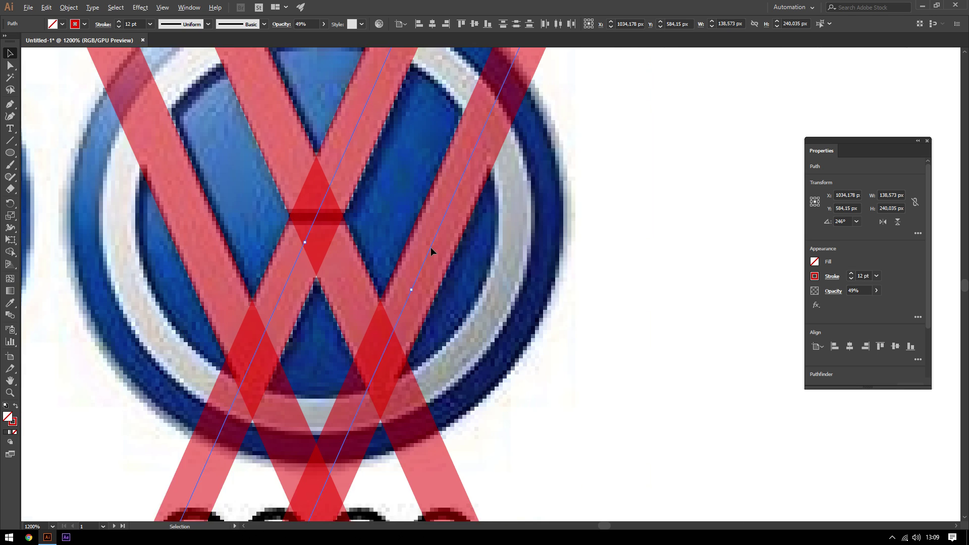
scroll(434, 250, down, 1)
scroll(436, 255, down, 1)
click(496, 328)
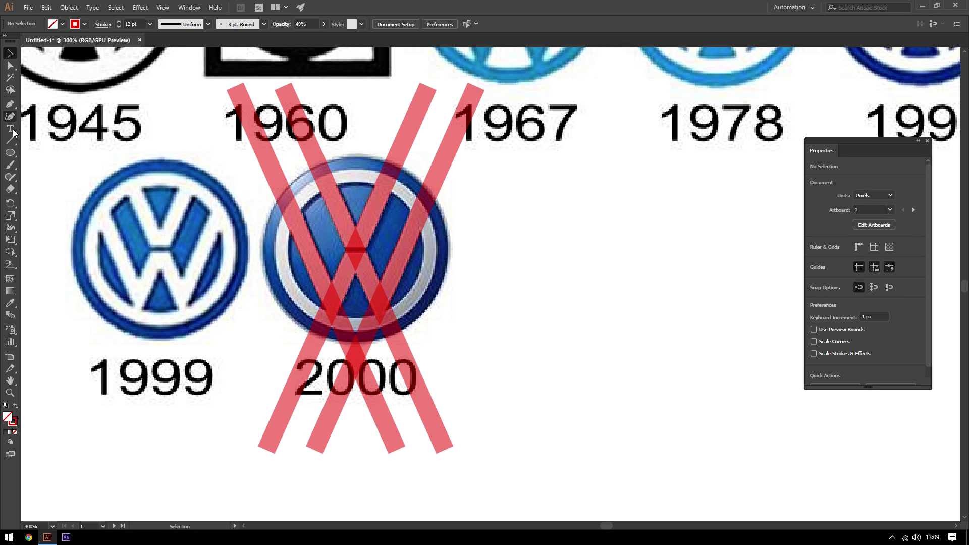
click(9, 152)
scroll(331, 218, up, 1)
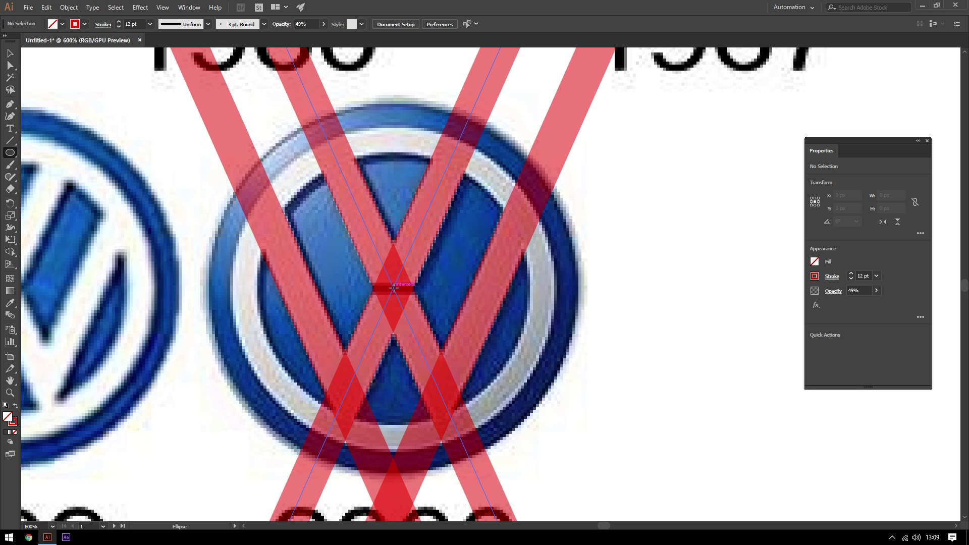
Draw a circle along the logo's inner ring with the stripes' translucent red style, 10 pt stroke
drag(393, 288, 543, 424)
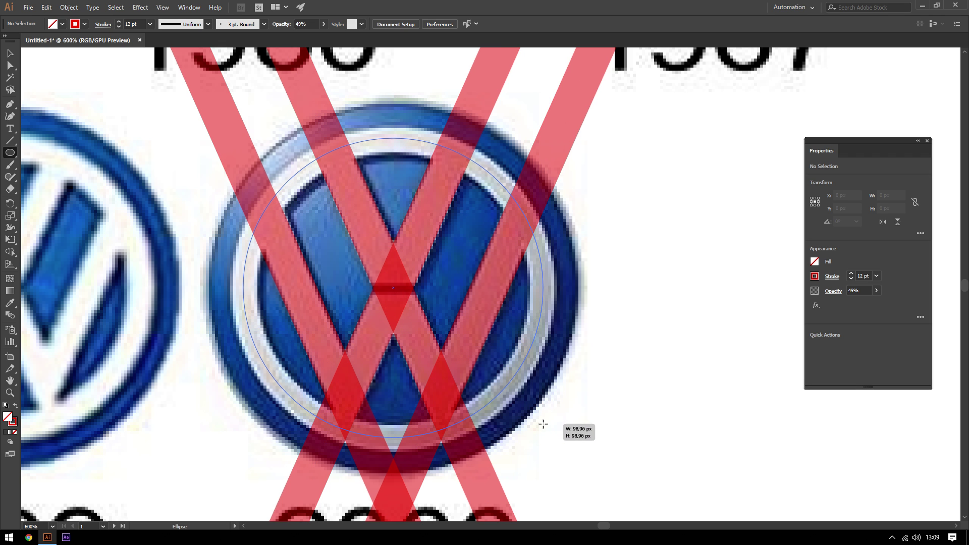
drag(543, 424, 543, 424)
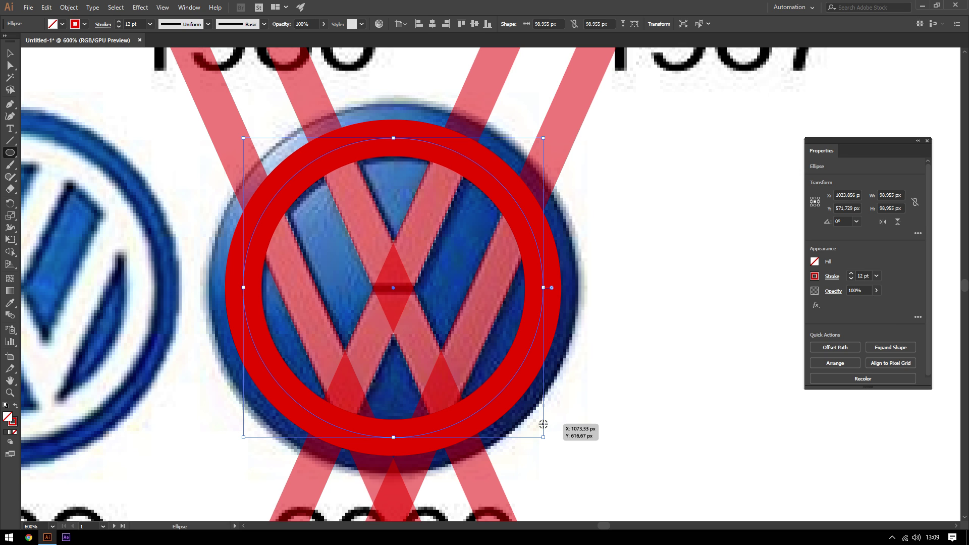
click(11, 303)
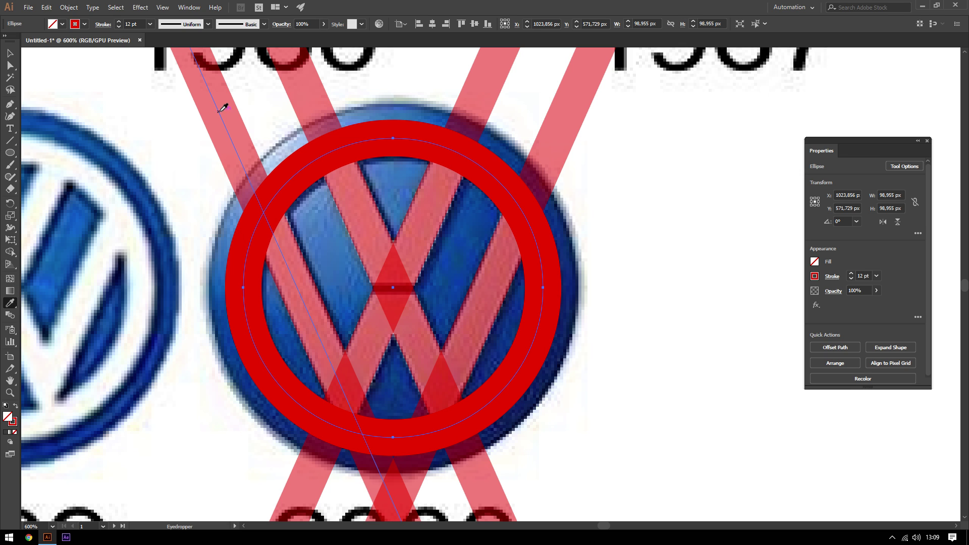
click(219, 110)
key(v)
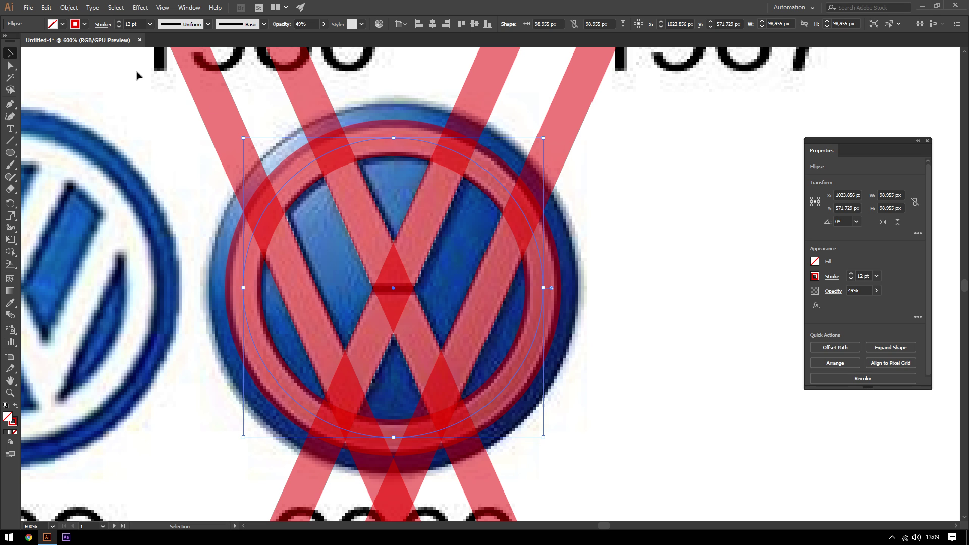
click(119, 26)
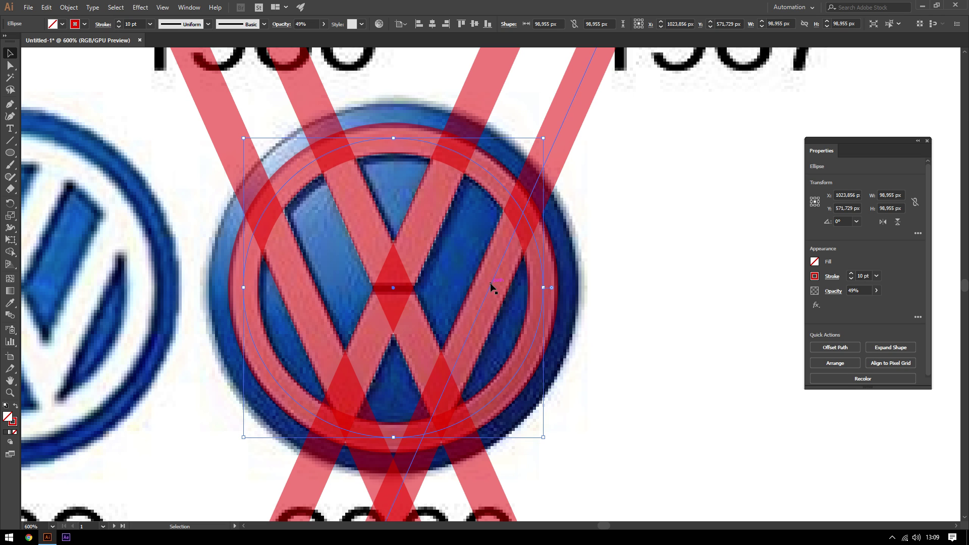
alt+scroll(480, 271, down, 2)
alt+scroll(559, 299, down, 1)
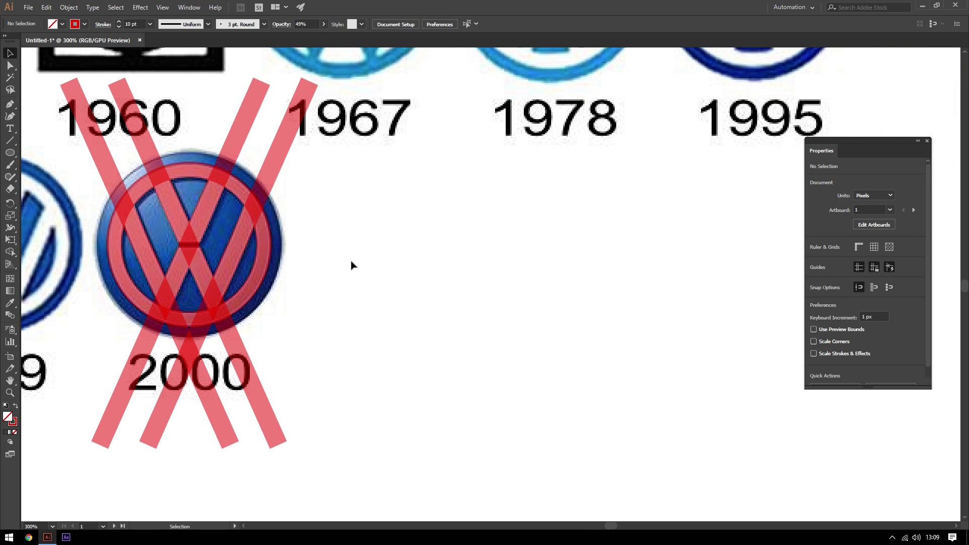
drag(366, 324, 181, 209)
click(450, 259)
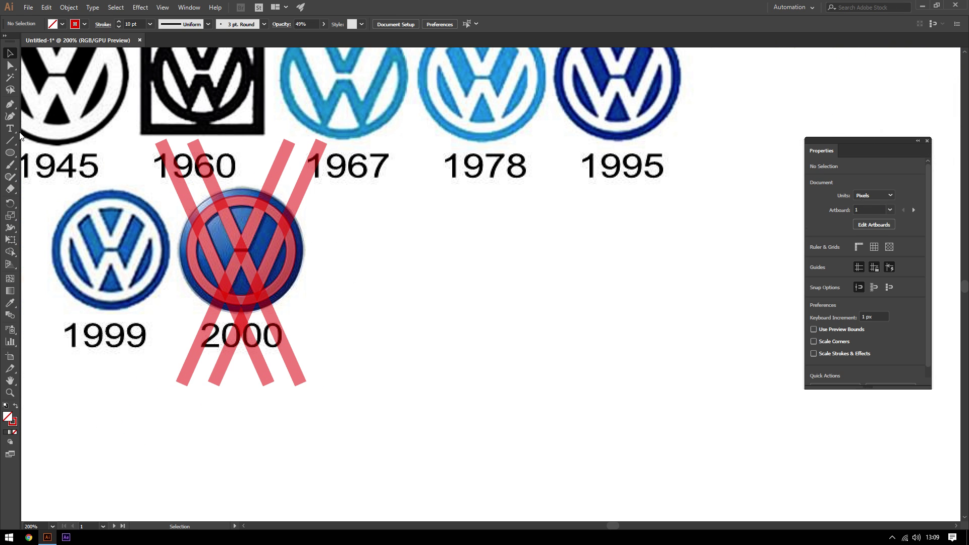
Draw a solid red 122 px circle from the logo centre and select it with the X lines
key(l)
alt+scroll(248, 252, up, 2)
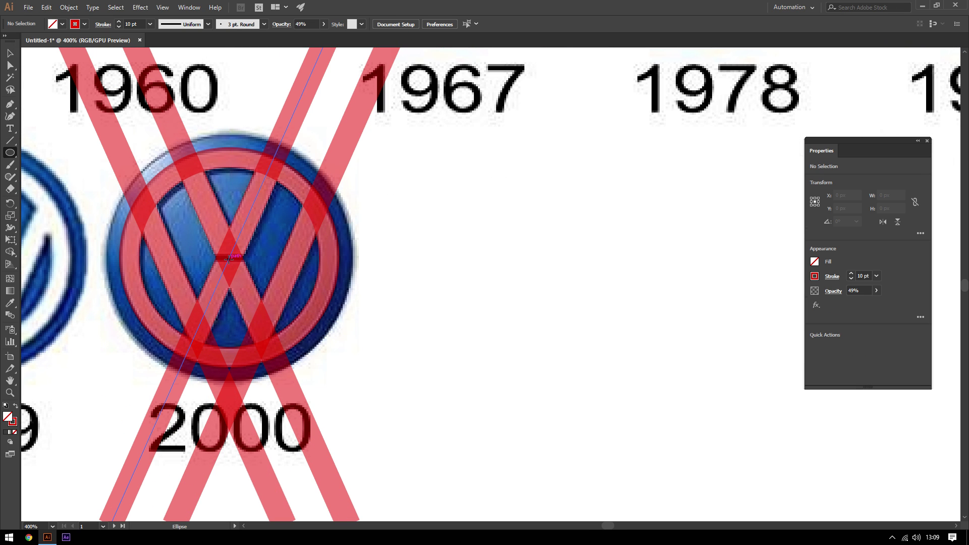
drag(229, 257, 356, 379)
key(ctrl+minus)
scroll(353, 302, right, 3)
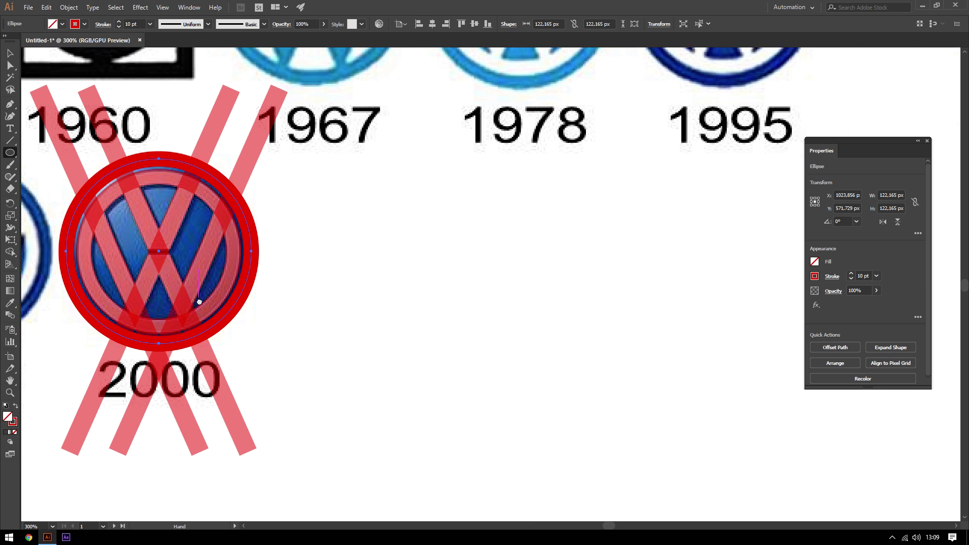
click(16, 406)
key(v)
click(306, 303)
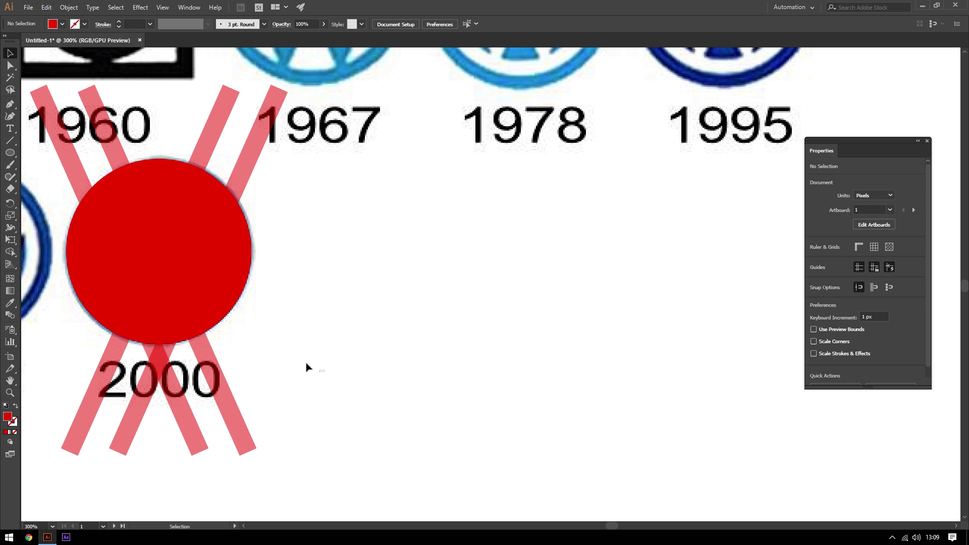
drag(324, 371, 70, 162)
Move the red circle and X lines into empty space beside the reference logos
drag(138, 288, 517, 288)
key(ctrl+1)
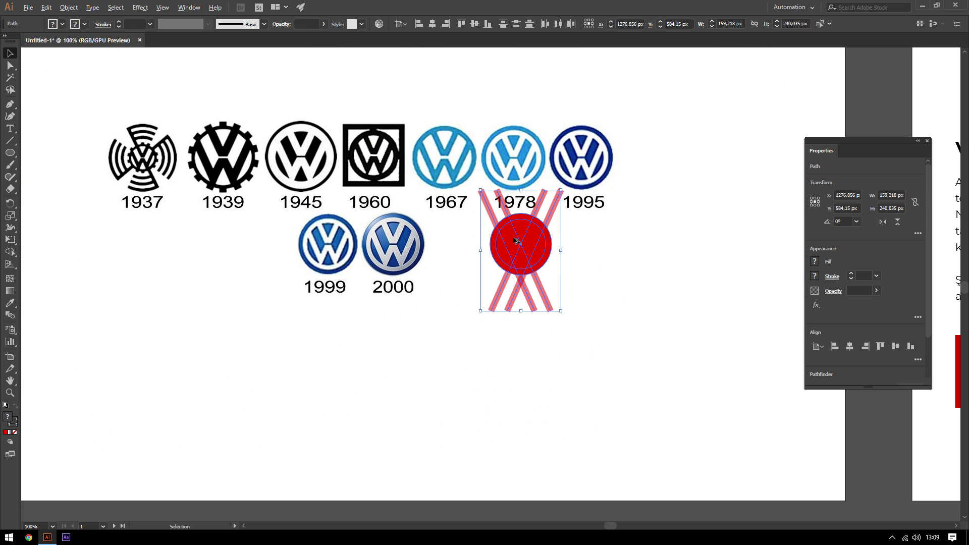
drag(519, 247, 595, 277)
scroll(375, 181, down, 1)
scroll(384, 186, right, 2)
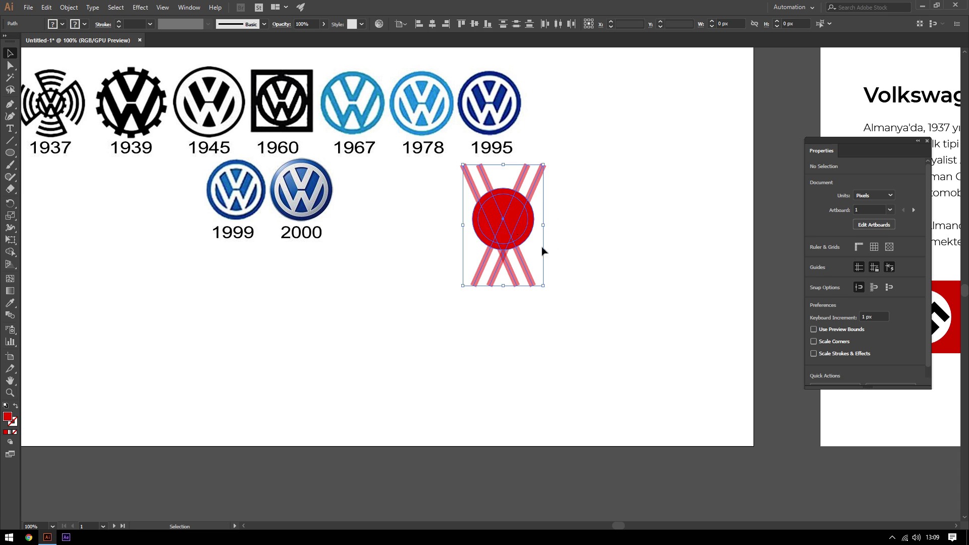
mouse_move(498, 218)
mouse_down()
mouse_move(424, 272)
mouse_move(321, 302)
mouse_up()
right_click(424, 272)
click(565, 419)
key(ctrl+plus)
key(ctrl+z)
Recolour the circle with the 2000 logo's dark blue, send it to back, and pull it out left
click(10, 302)
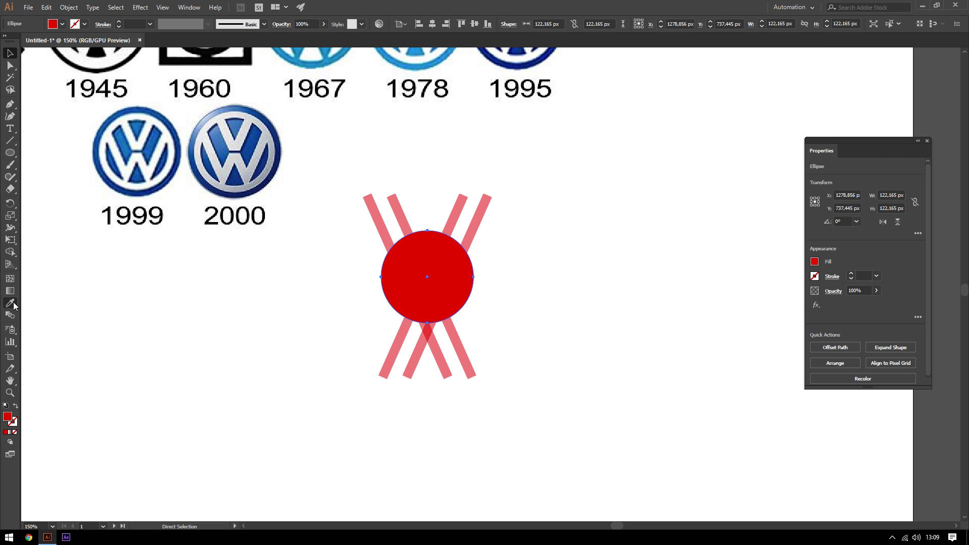
key(v)
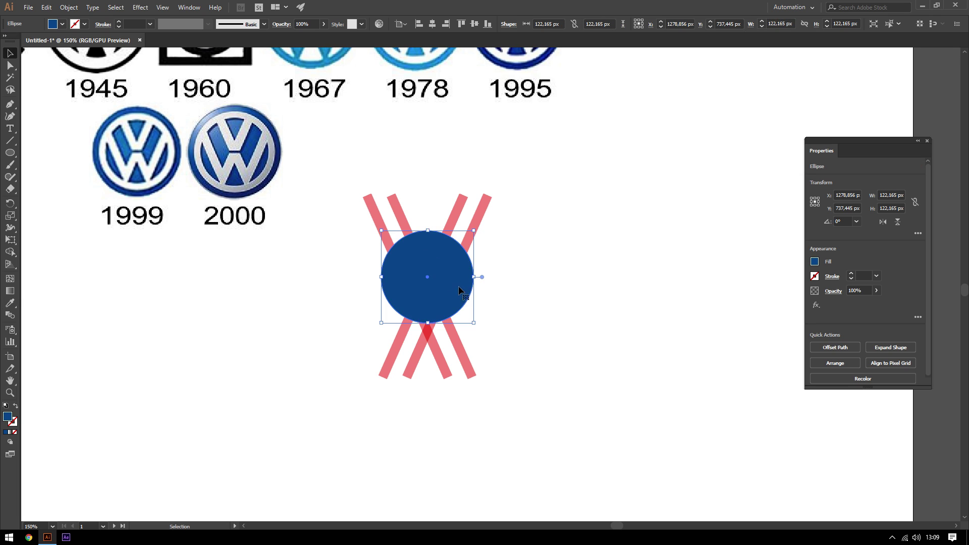
right_click(447, 262)
click(584, 453)
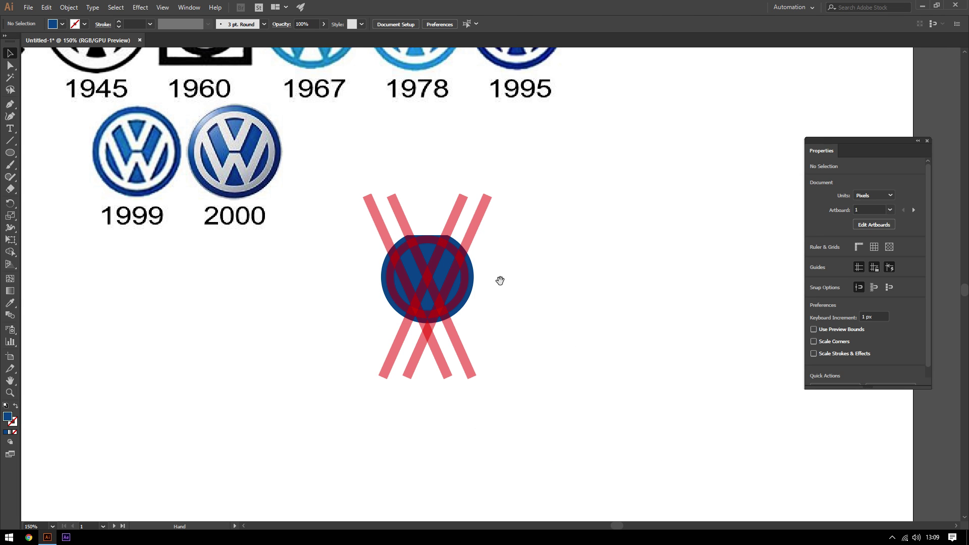
scroll(500, 277, down, 1)
scroll(500, 277, left, 1)
drag(524, 305, 477, 273)
key(ctrl+z)
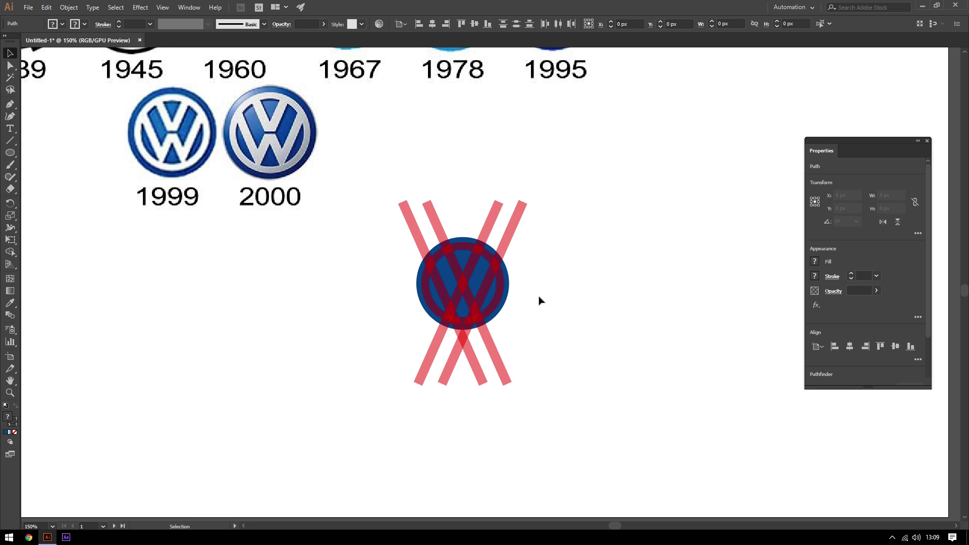
drag(504, 308, 342, 307)
Set the red ring and four stripes to 100% opacity
scroll(460, 241, up, 2)
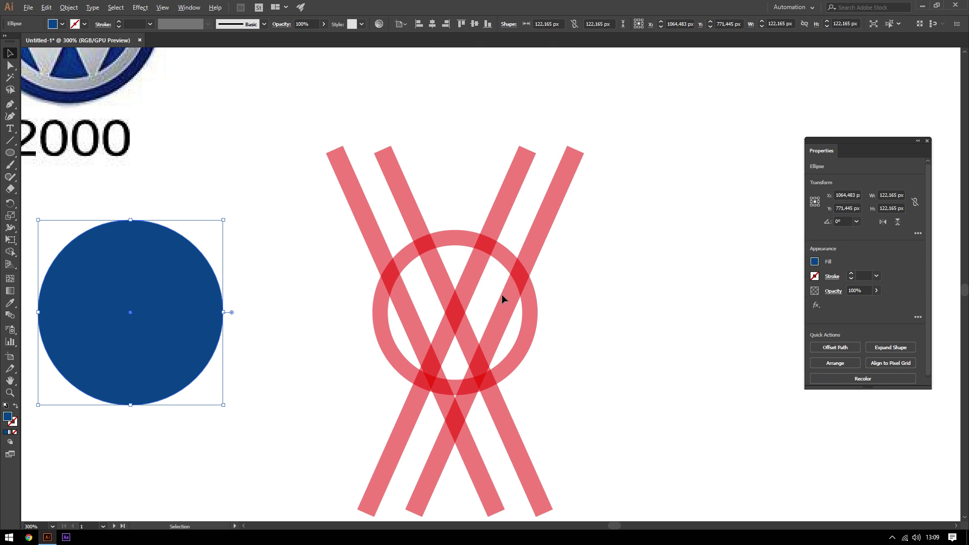
drag(578, 415, 363, 247)
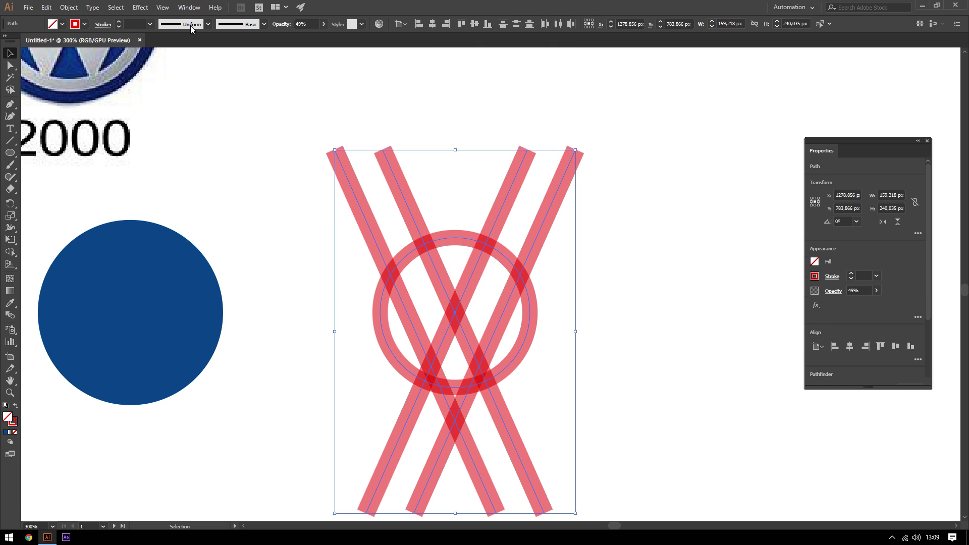
click(305, 24)
text(00)
key(Return)
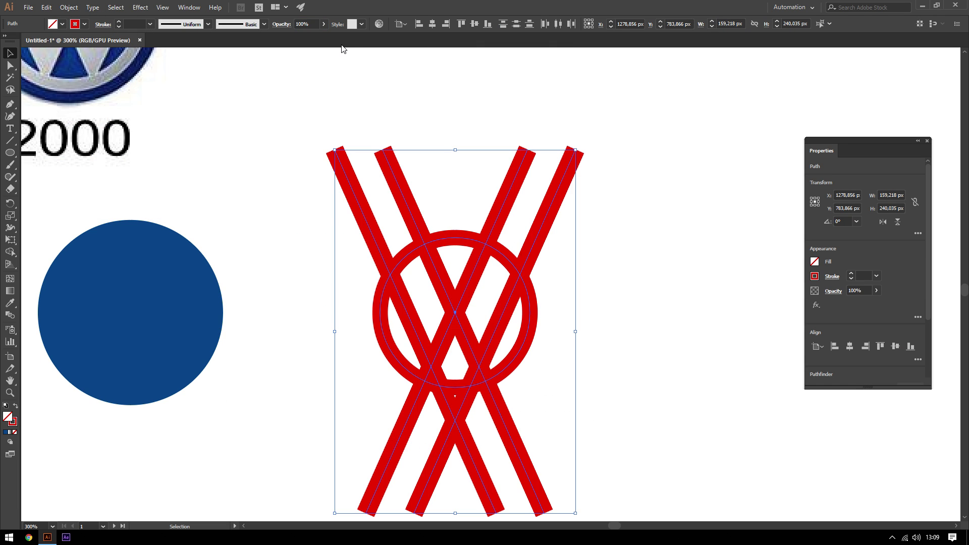
Expand the red ring and stripes' fill and stroke into filled shapes
click(69, 7)
click(101, 116)
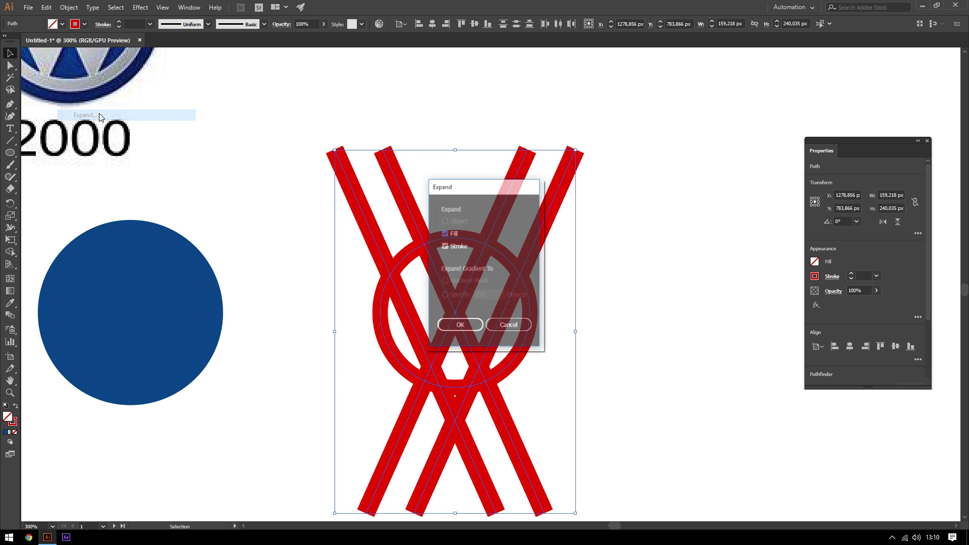
click(458, 328)
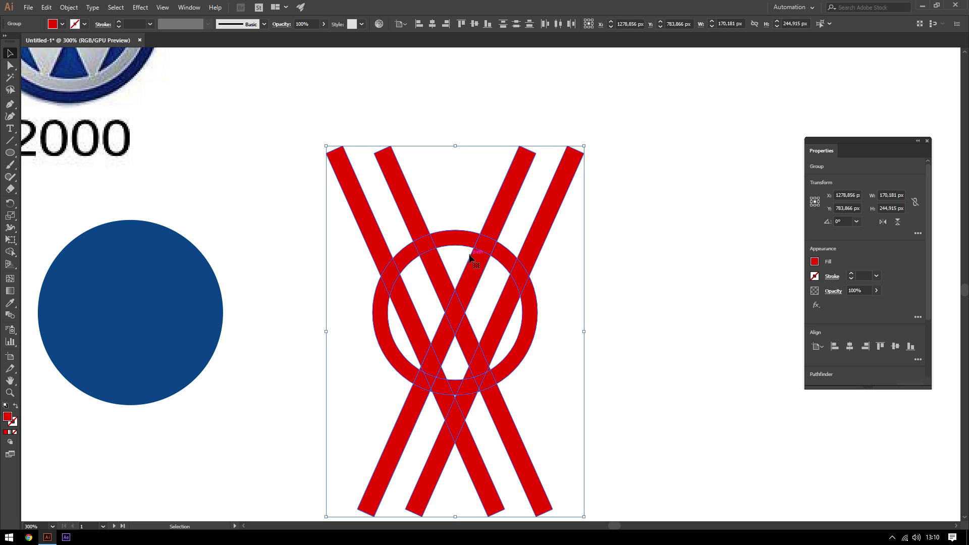
click(189, 7)
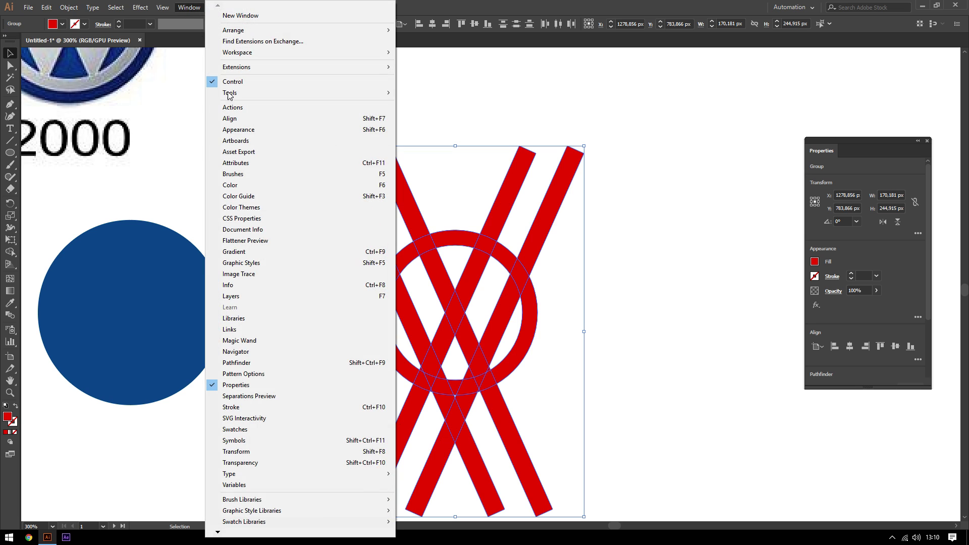
Divide the red stripes and ring at every overlap with Pathfinder, then ungroup the pieces
click(286, 363)
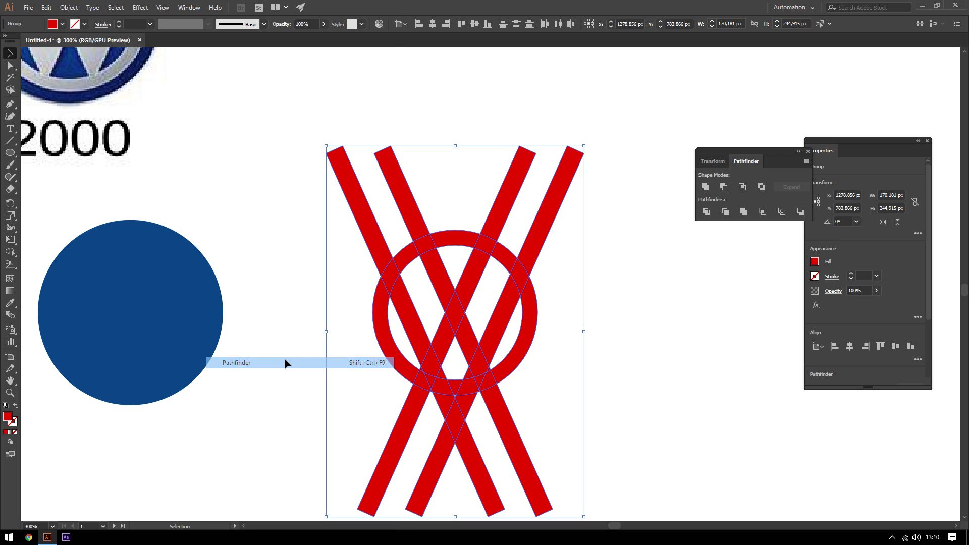
click(707, 212)
right_click(530, 275)
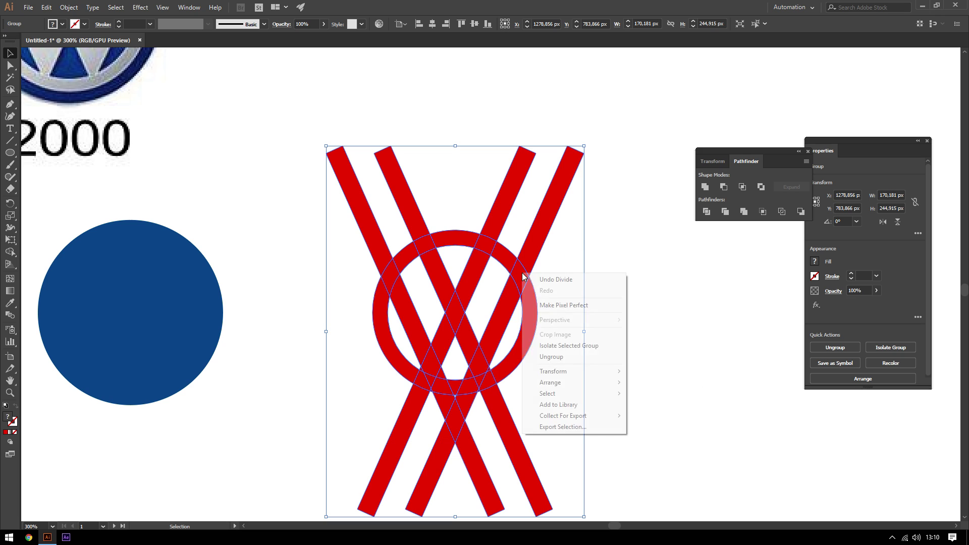
click(565, 357)
click(672, 314)
Delete the three upper stripe pieces sticking out above the ring
click(545, 241)
key(Delete)
click(504, 206)
key(Delete)
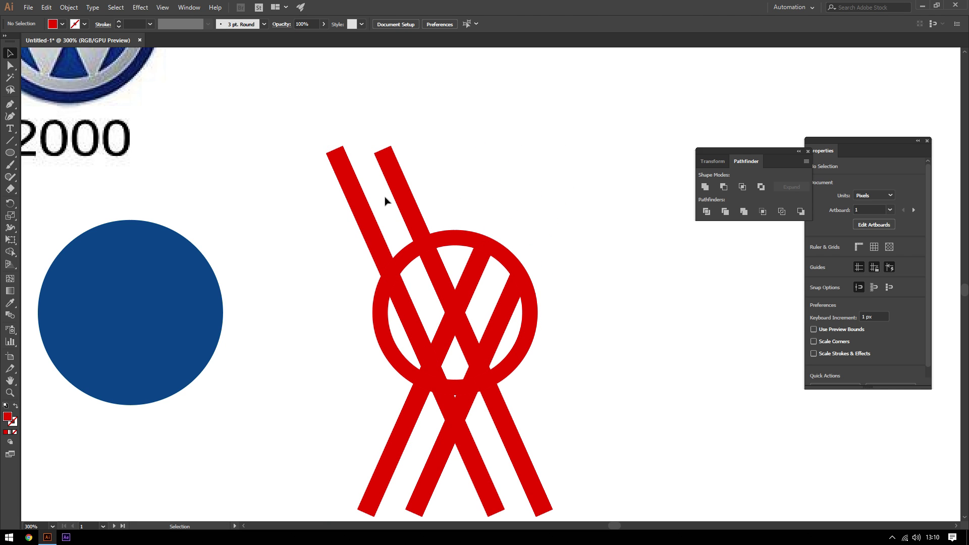
click(399, 199)
key(Delete)
Delete the stray stripe pieces hanging below the ring
click(417, 406)
key(Delete)
click(455, 413)
key(Delete)
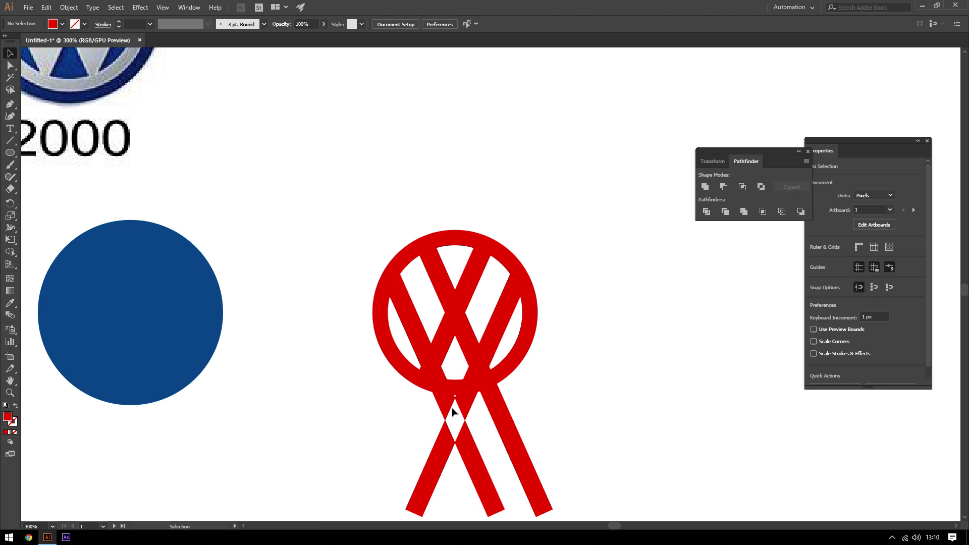
key(Delete)
click(503, 410)
key(Delete)
click(477, 470)
key(Delete)
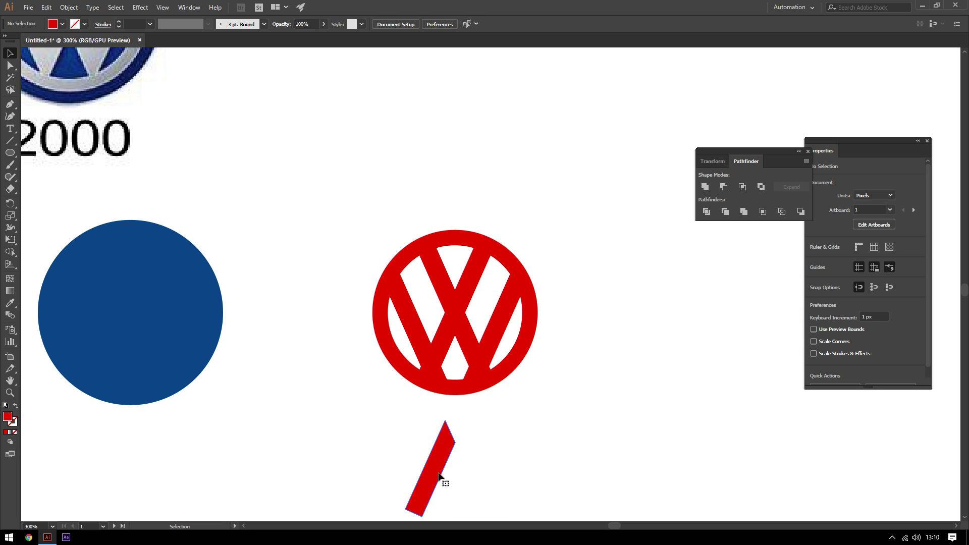
click(436, 475)
key(Delete)
Remove the small leftover piece, triangle and thin sliver inside the ring
click(444, 378)
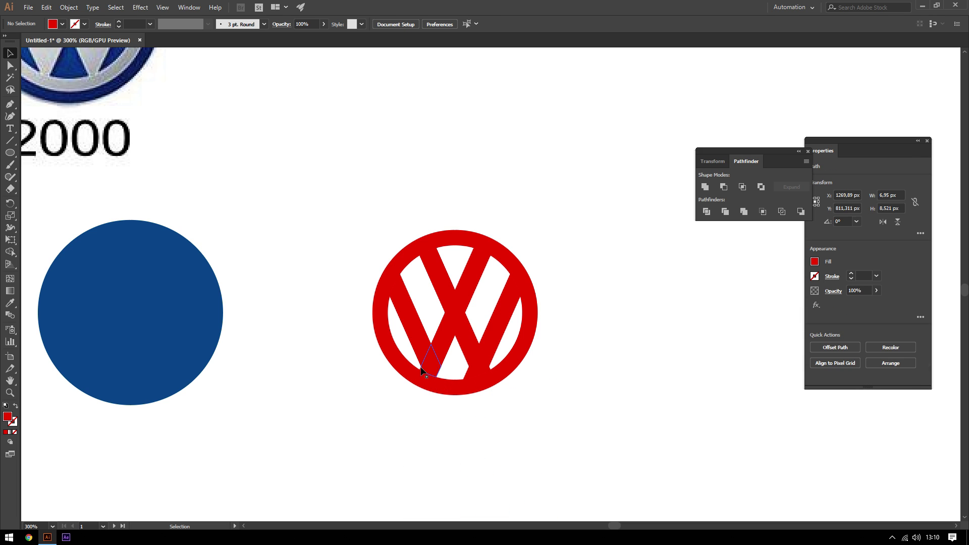
key(Delete)
scroll(422, 376, up, 2)
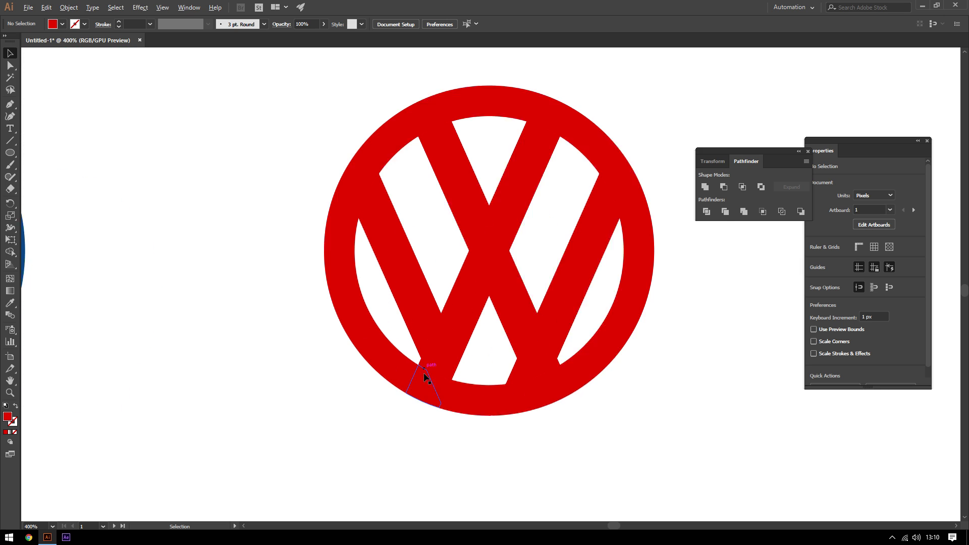
scroll(422, 368, up, 1)
click(544, 377)
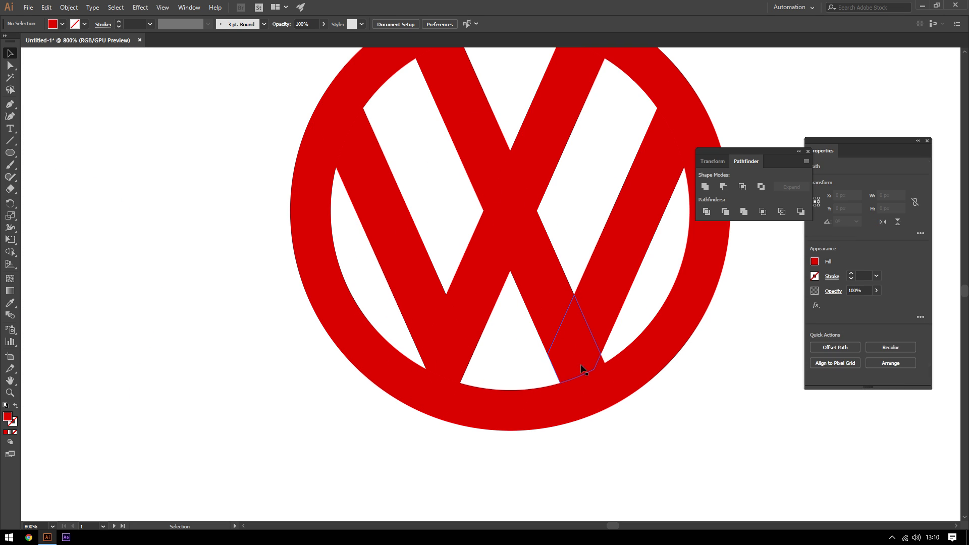
key(Delete)
click(601, 363)
key(Delete)
scroll(645, 372, down, 2)
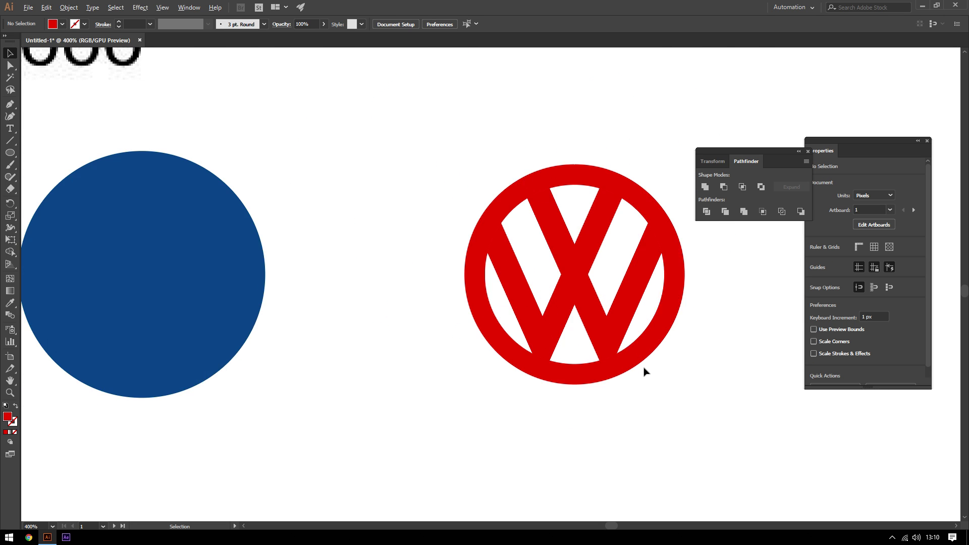
scroll(646, 373, down, 3)
scroll(661, 306, up, 1)
scroll(631, 353, up, 1)
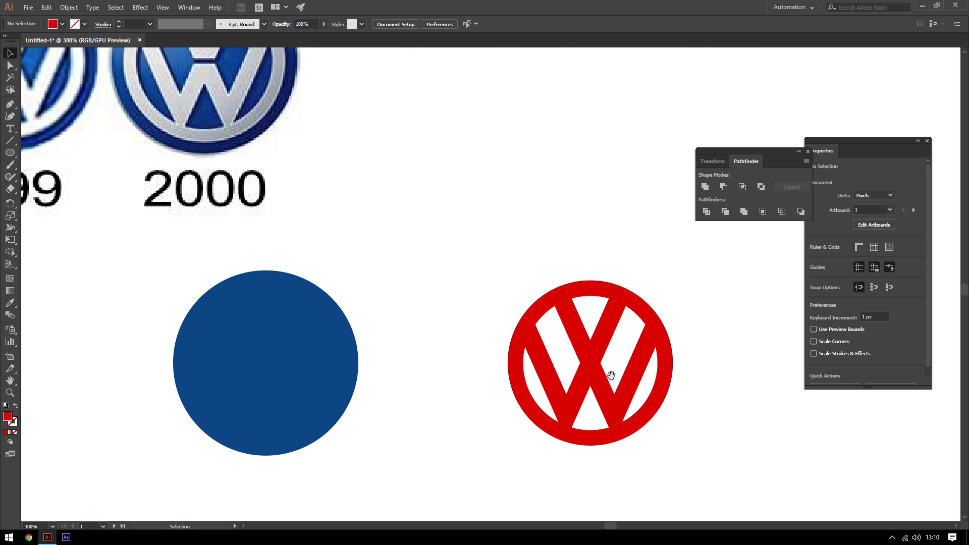
click(328, 336)
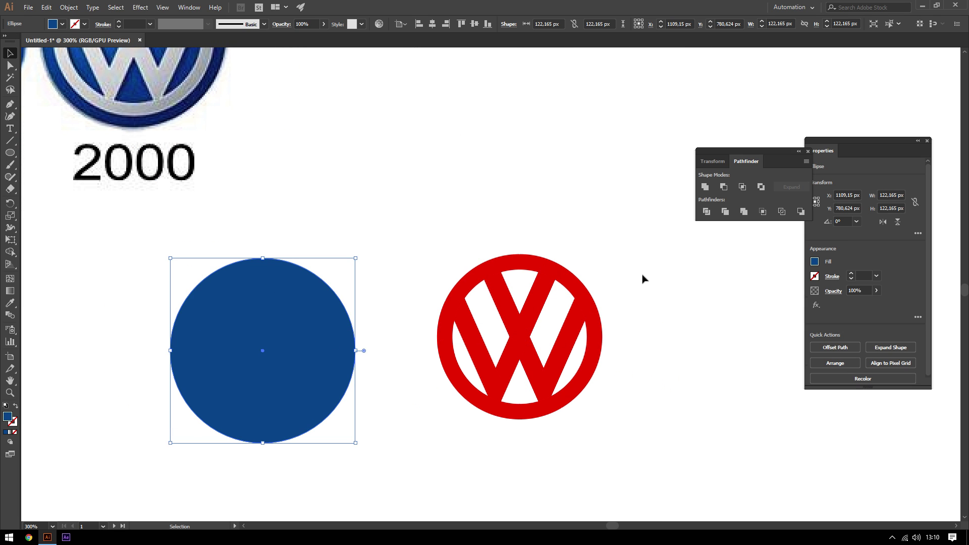
Recolour the red VW and ring to the blue circle's colour using the Eyedropper
drag(612, 297, 552, 389)
key(ctrl+z)
drag(661, 277, 483, 444)
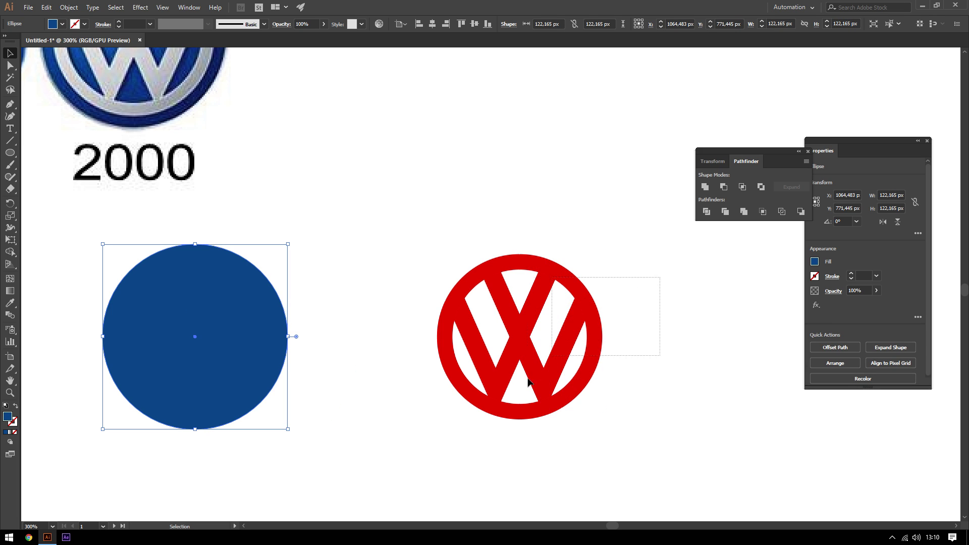
drag(638, 417, 460, 302)
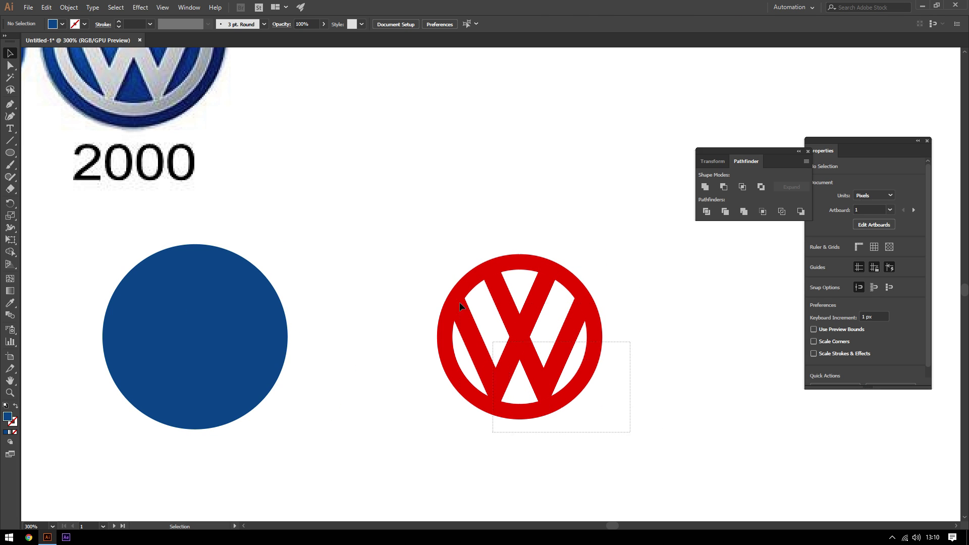
click(10, 302)
click(240, 296)
key(v)
click(363, 295)
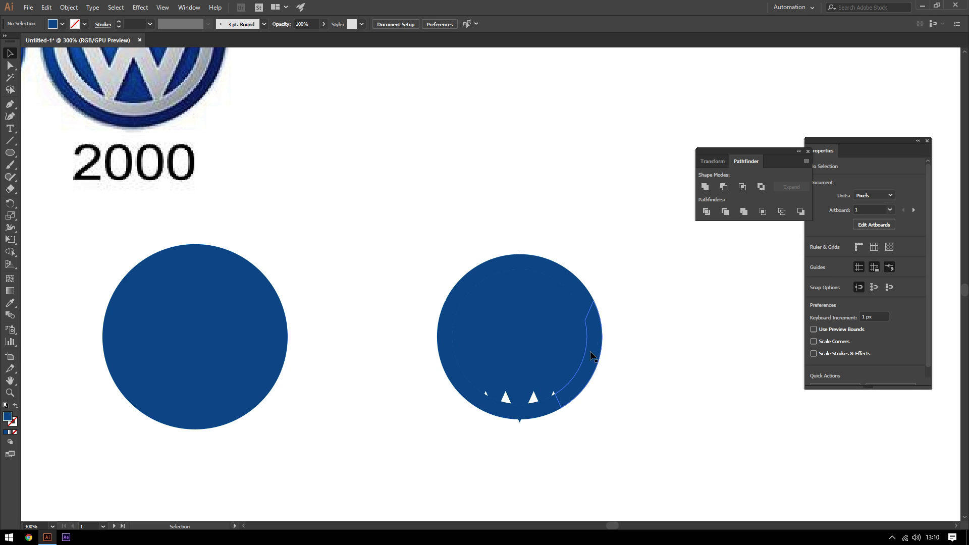
Delete the inner filler pieces: the parallelogram, top V triangle, right stripe and crescent
scroll(549, 326, up, 1)
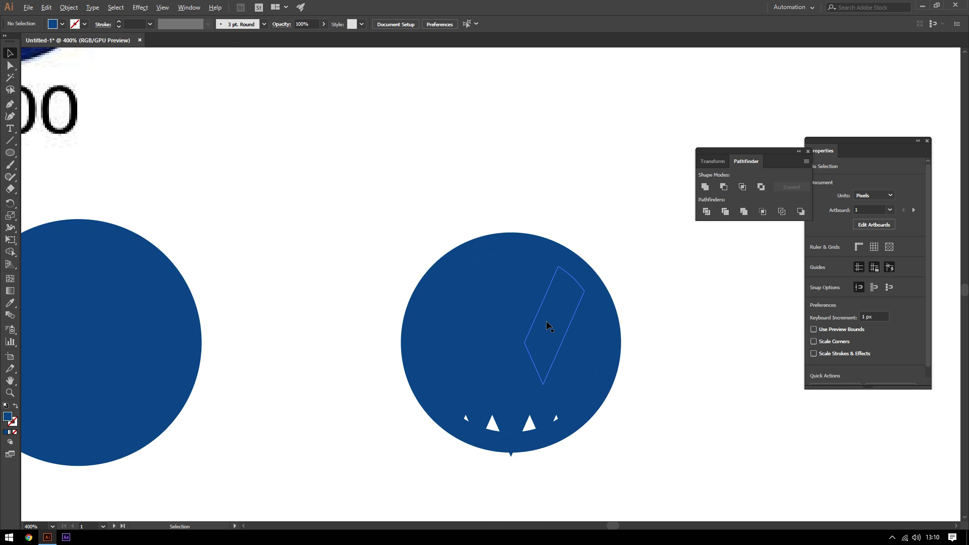
scroll(549, 325, up, 1)
click(381, 398)
click(475, 287)
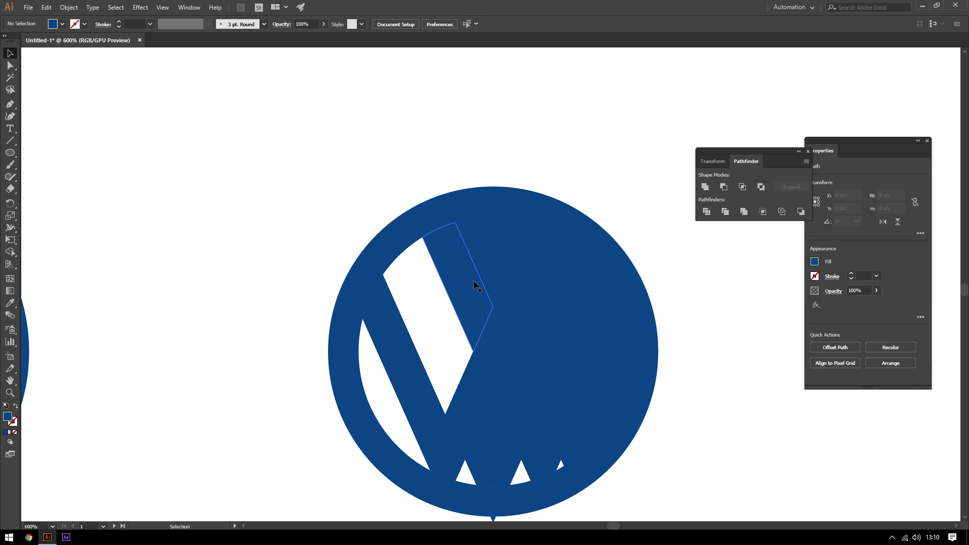
key(Delete)
click(494, 254)
key(Delete)
click(581, 298)
key(Delete)
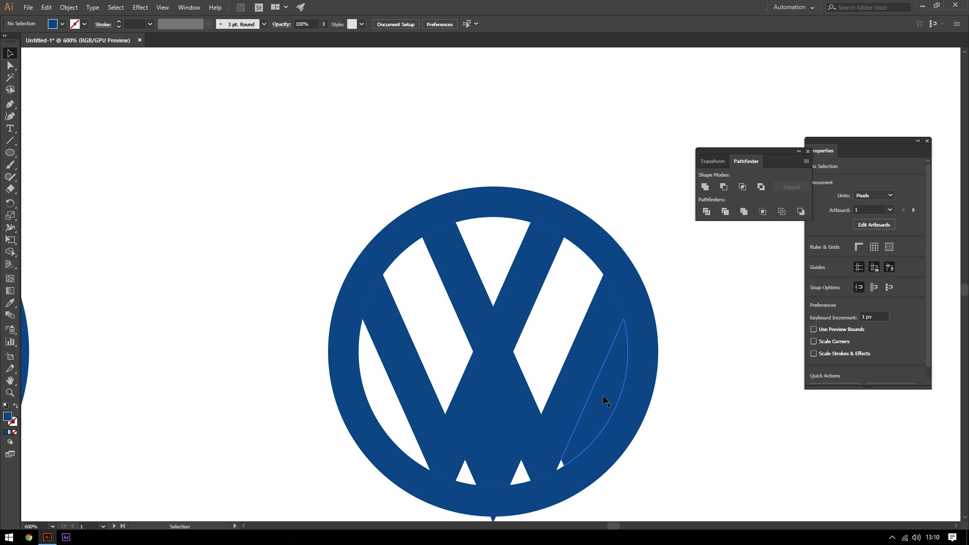
click(601, 407)
key(Delete)
Delete the bottom V triangle and Unite all the VW pieces into one shape
click(493, 447)
key(Delete)
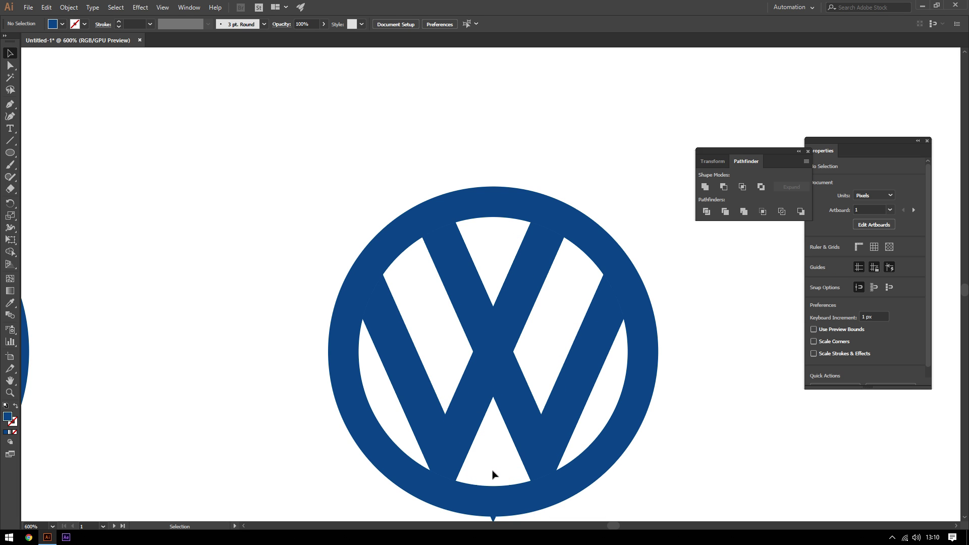
scroll(497, 443, down, 1)
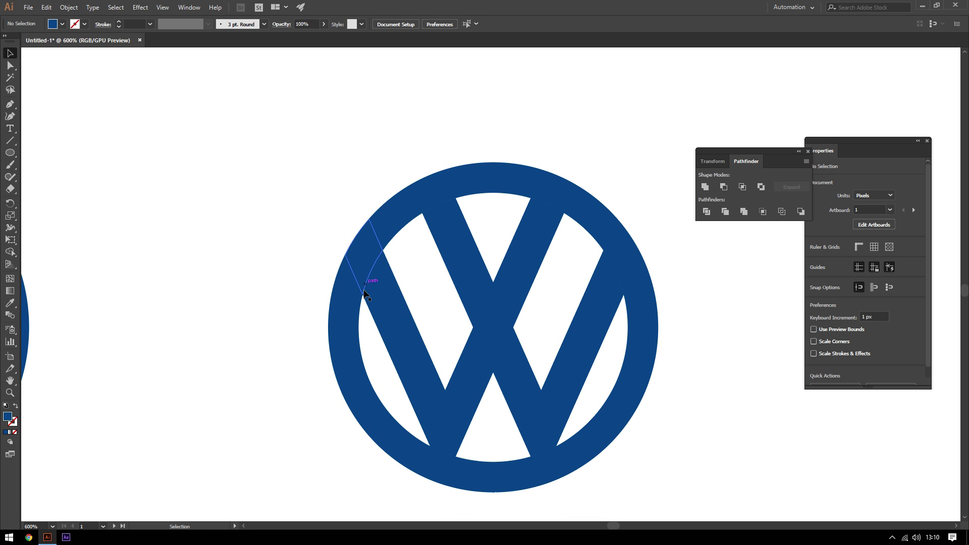
scroll(586, 303, down, 2)
drag(643, 432, 434, 248)
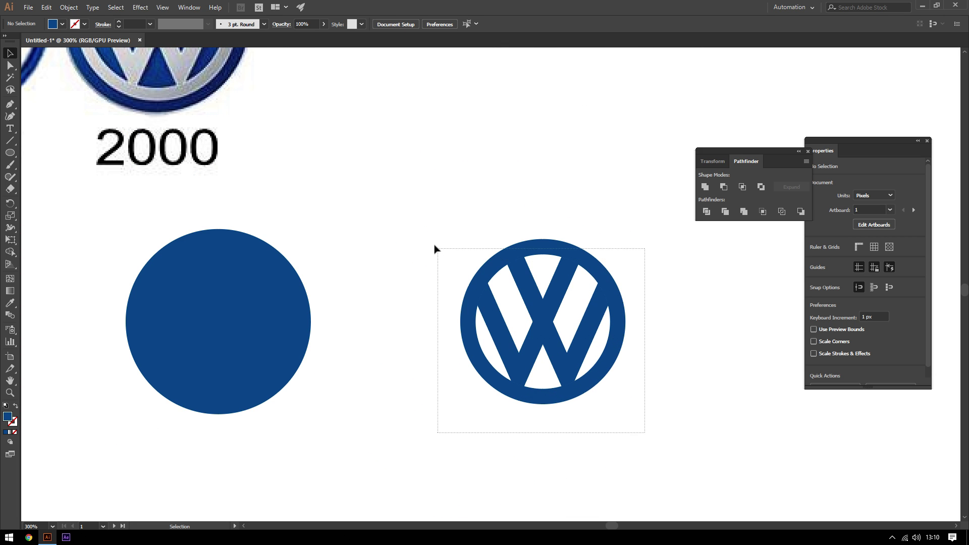
click(706, 187)
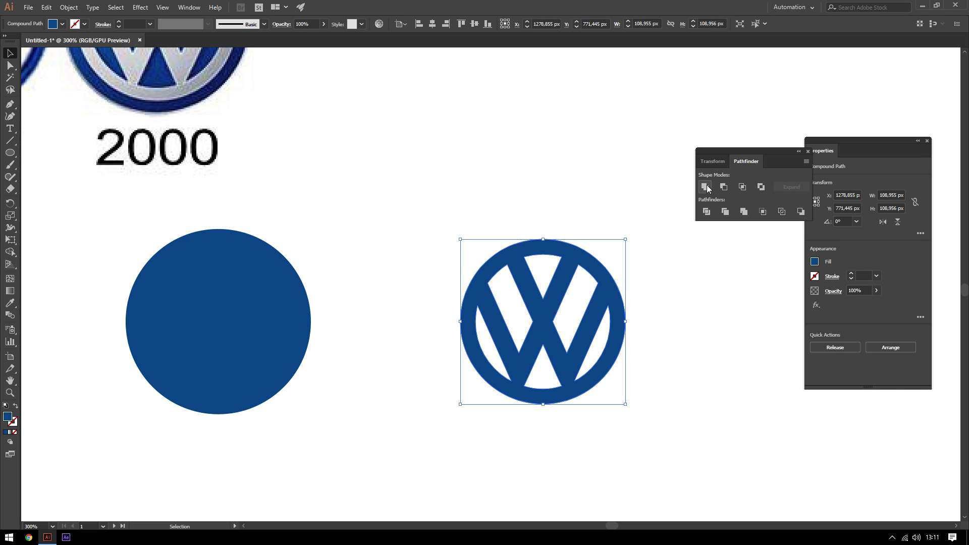
Move the merged VW logo left beside the circle and check its paths in Outline view
click(502, 239)
drag(514, 258, 422, 253)
key(ctrl+y)
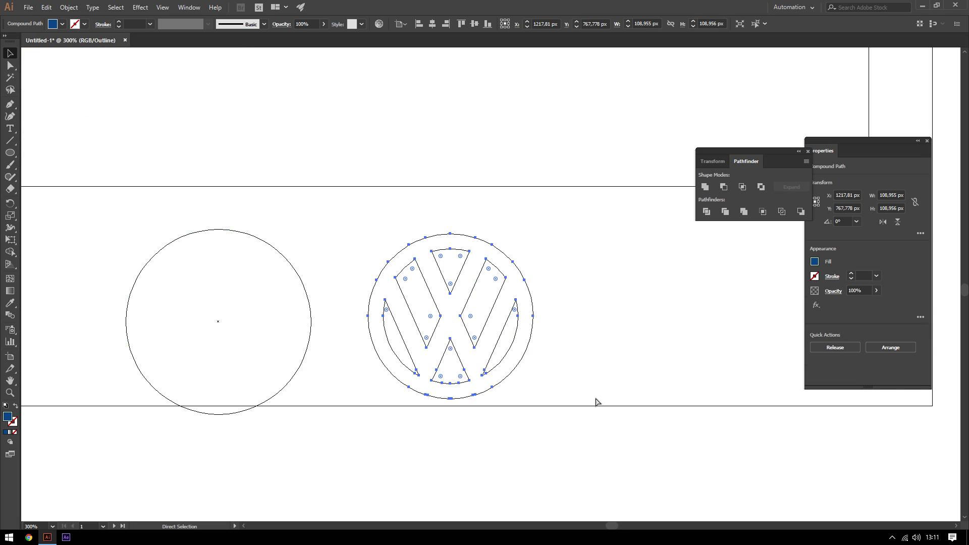
click(566, 428)
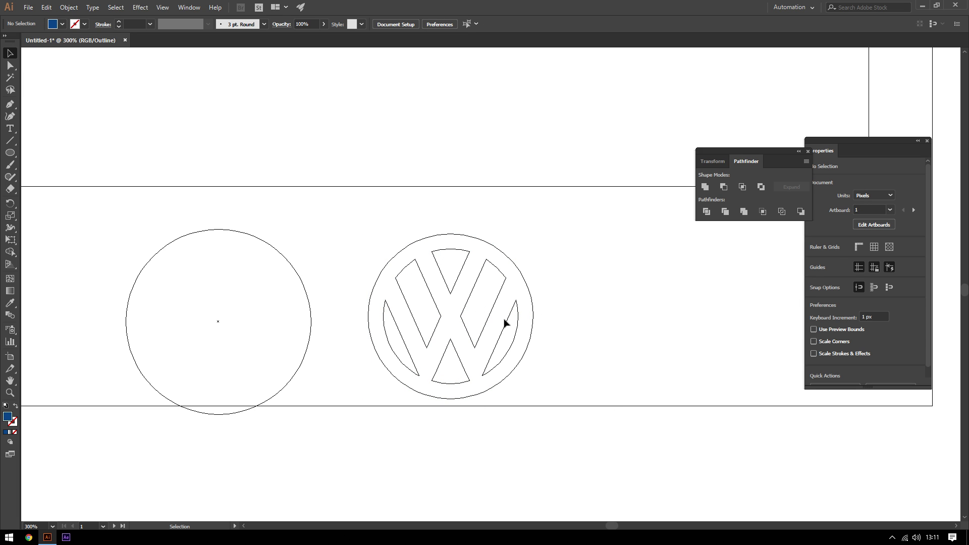
key(ctrl+y)
scroll(331, 335, up, 1)
Centre the VW logo on the blue circle both horizontally and vertically
drag(331, 335, 372, 335)
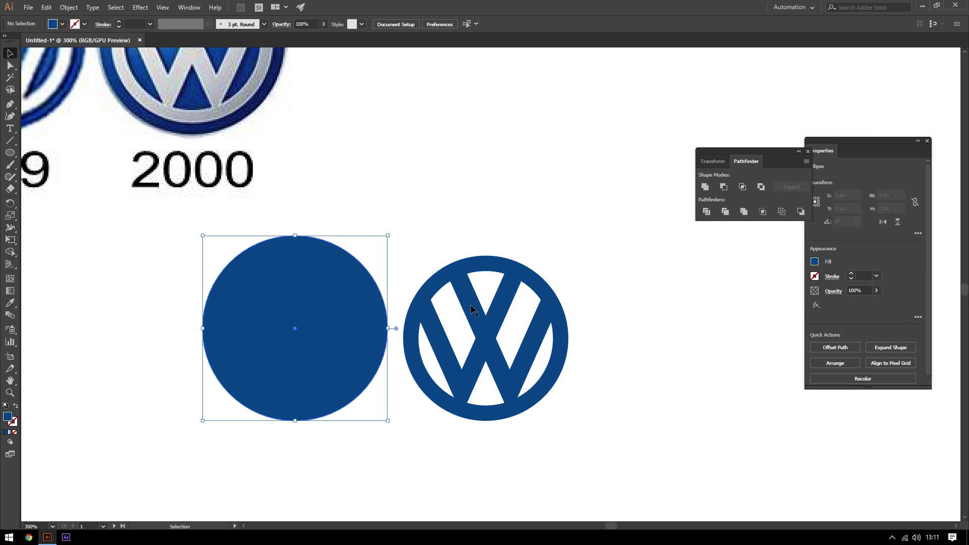
shift+click(481, 322)
click(432, 24)
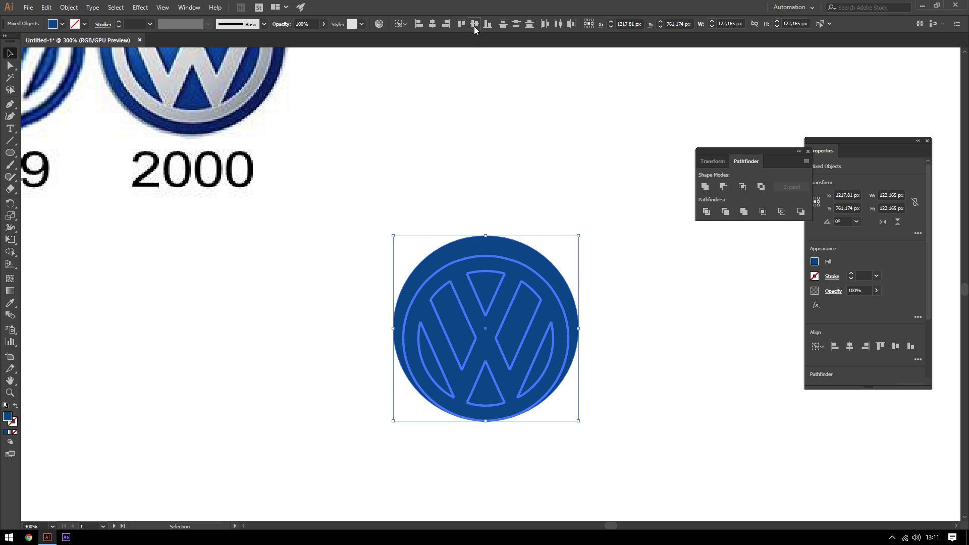
click(474, 24)
click(564, 268)
click(504, 296)
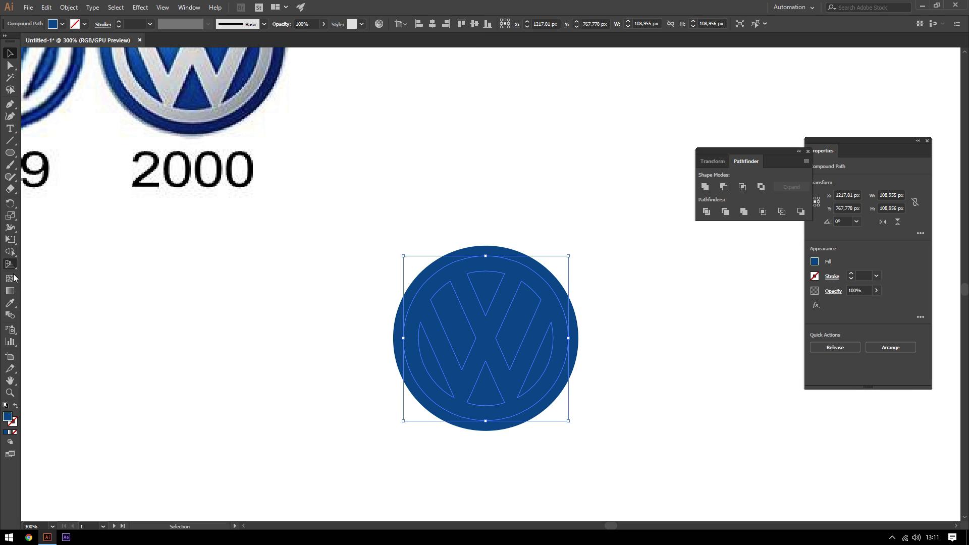
Give the VW logo the light grey of the 2000 reference logo
click(10, 303)
alt+scroll(199, 149, down, 1)
click(173, 71)
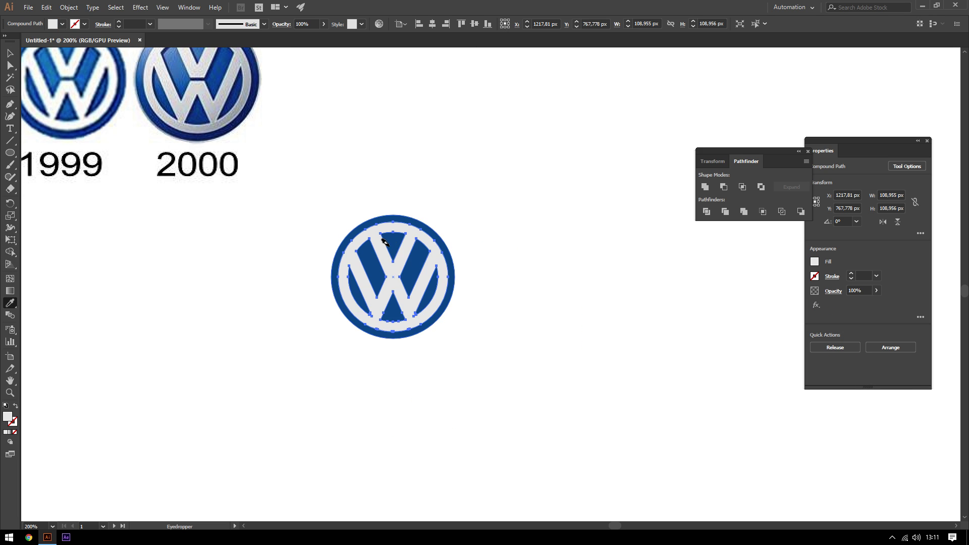
alt+scroll(439, 275, up, 1)
key(v)
click(498, 240)
Nudge the grey-and-blue logo slightly right and down into its final place
alt+scroll(497, 241, down, 2)
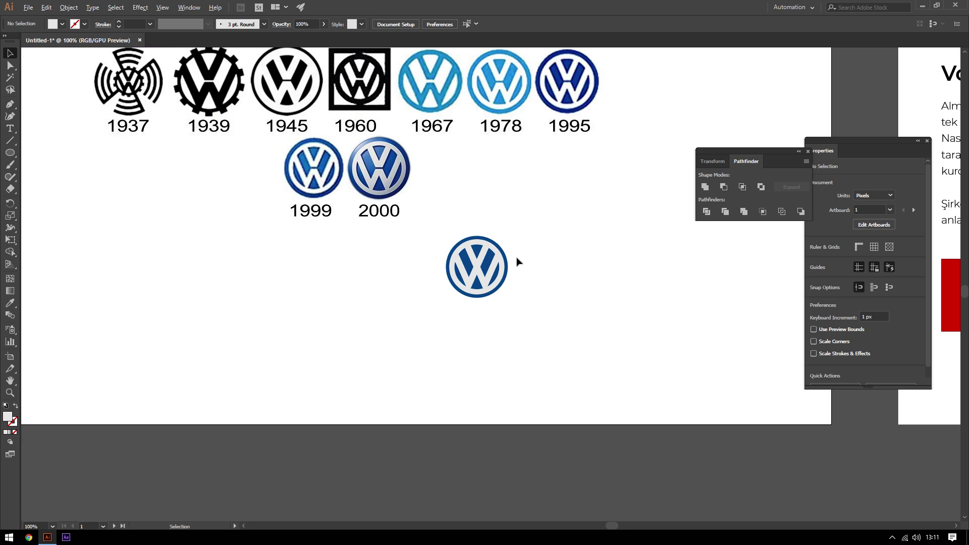
alt+scroll(507, 255, up, 2)
click(363, 357)
drag(364, 358, 391, 326)
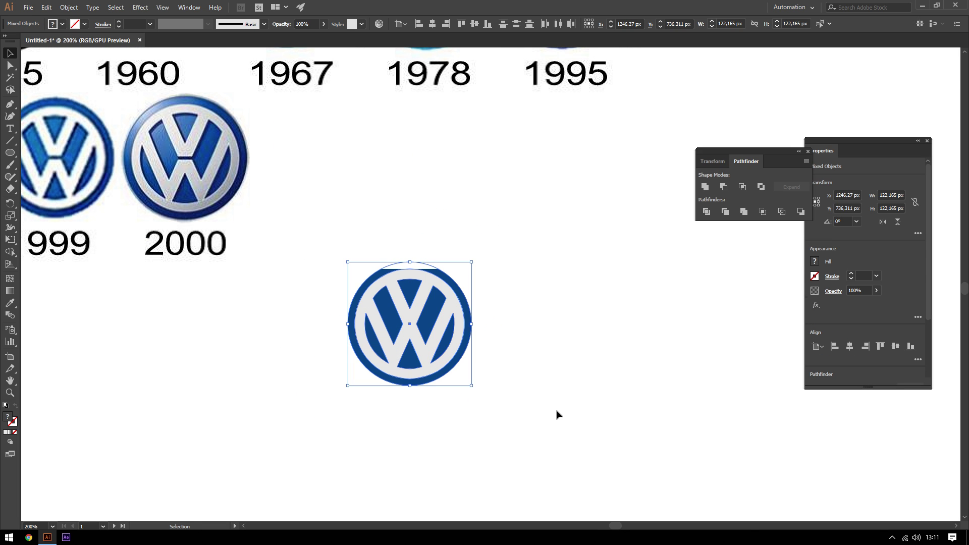
drag(467, 380, 480, 413)
key(ctrl+shift+a)
Bring the new logo back into view and select the grey VW shape
alt+scroll(174, 166, up, 1)
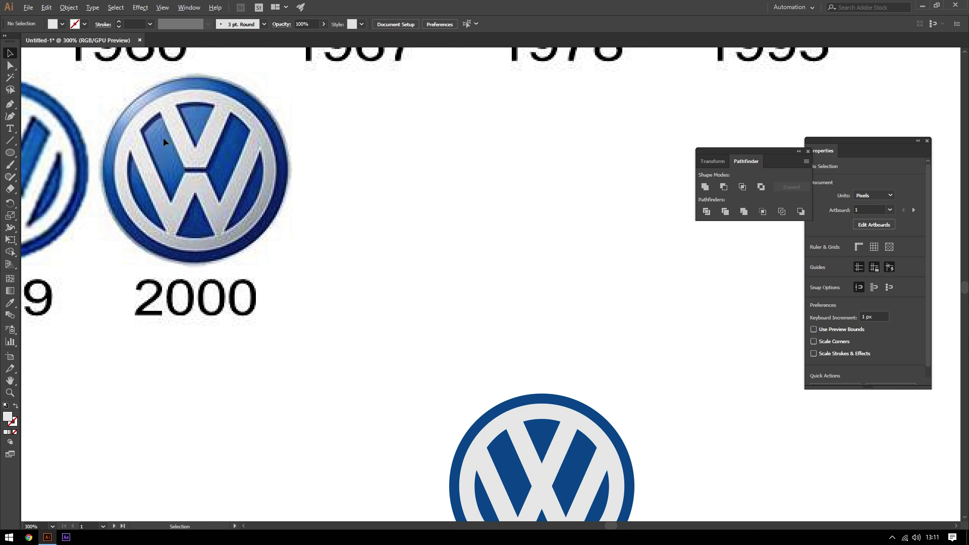
alt+scroll(164, 140, down, 1)
alt+scroll(164, 140, up, 2)
alt+scroll(156, 122, up, 2)
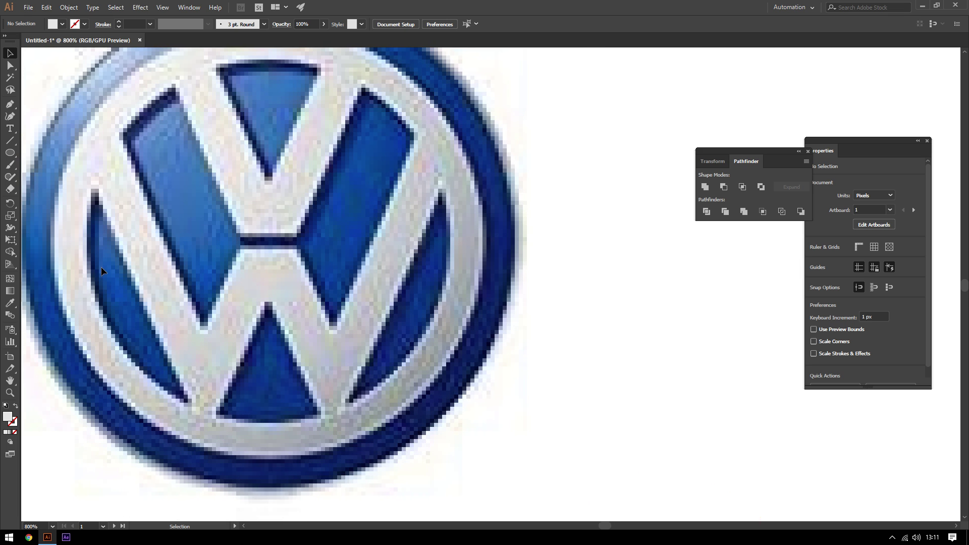
alt+scroll(232, 73, down, 2)
alt+scroll(201, 152, down, 1)
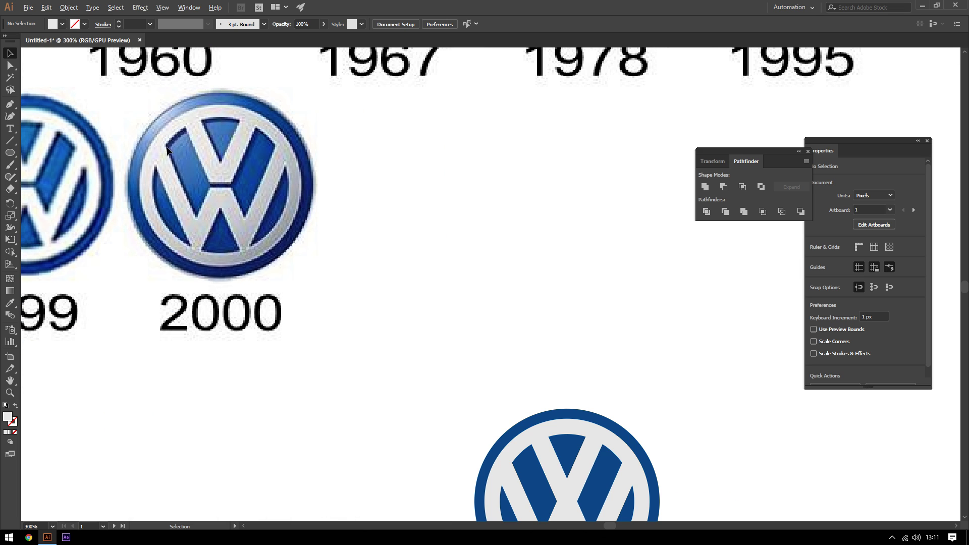
alt+scroll(177, 147, down, 2)
alt+scroll(191, 167, up, 1)
alt+scroll(472, 466, up, 1)
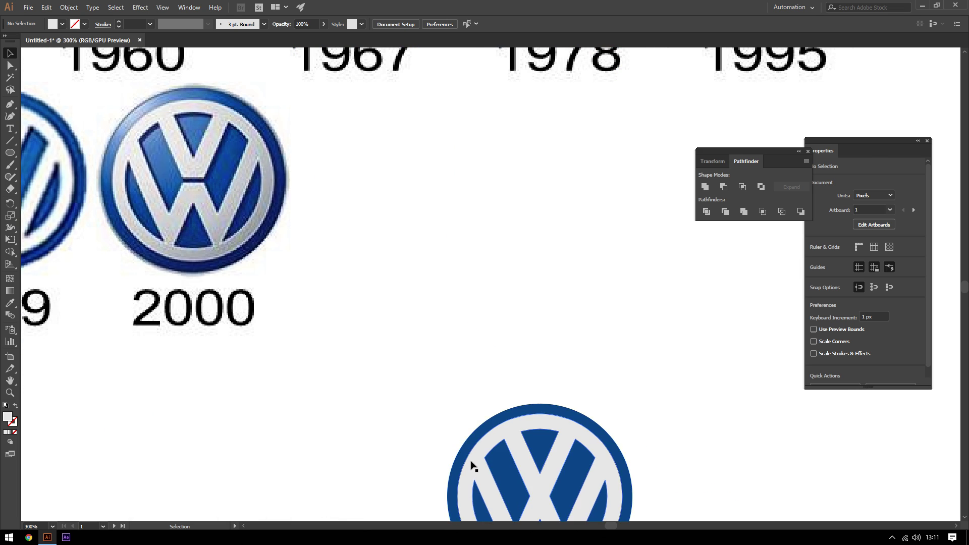
drag(472, 466, 331, 219)
alt+scroll(328, 222, up, 1)
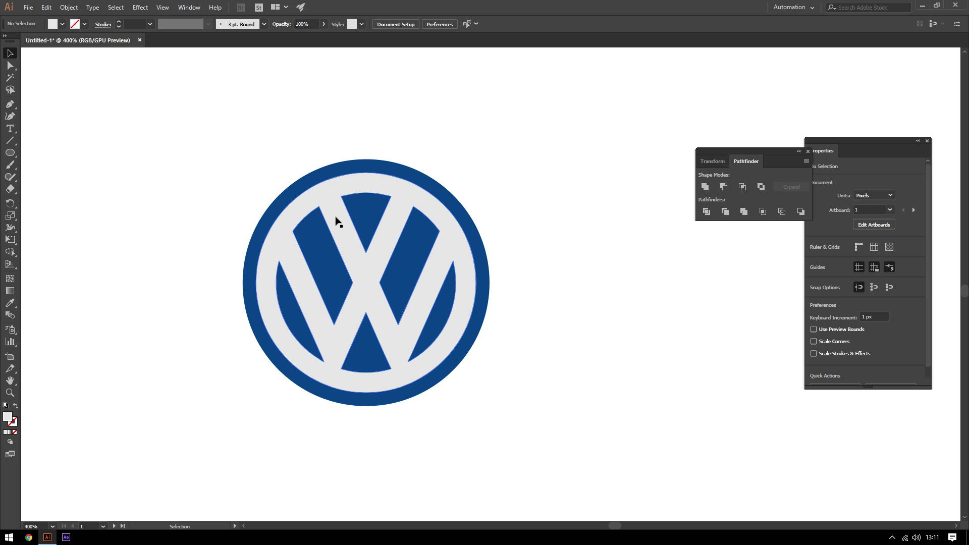
click(337, 222)
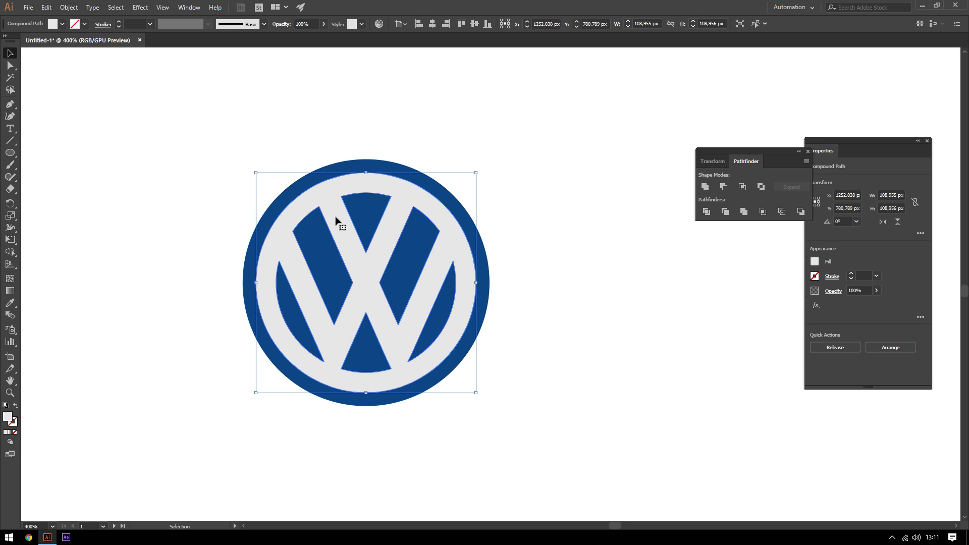
Apply a previewed 3D Extrude & Bevel with zeroed rotation angles and increased perspective
click(138, 7)
mouse_move(190, 65)
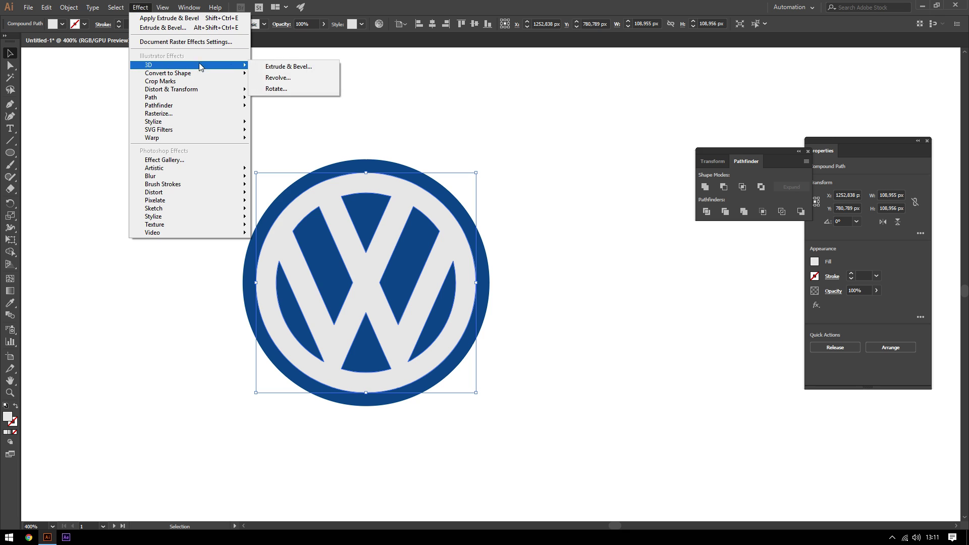
click(296, 68)
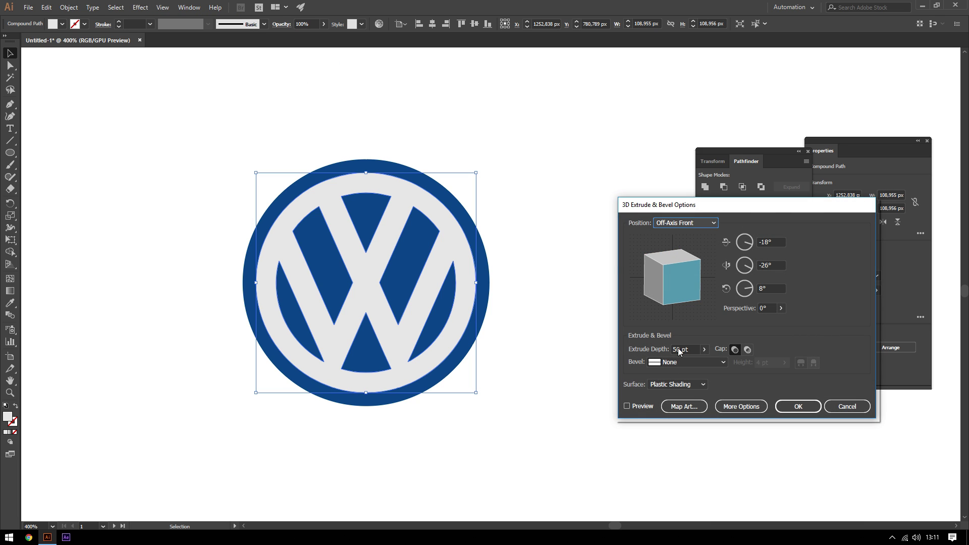
click(627, 406)
click(782, 243)
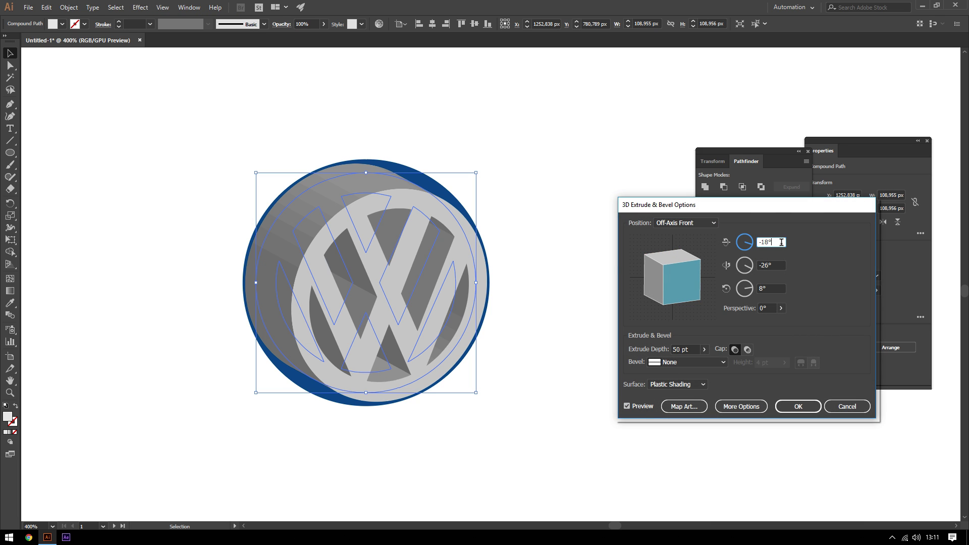
key(Tab)
text(0)
key(Tab)
text(0)
key(Tab)
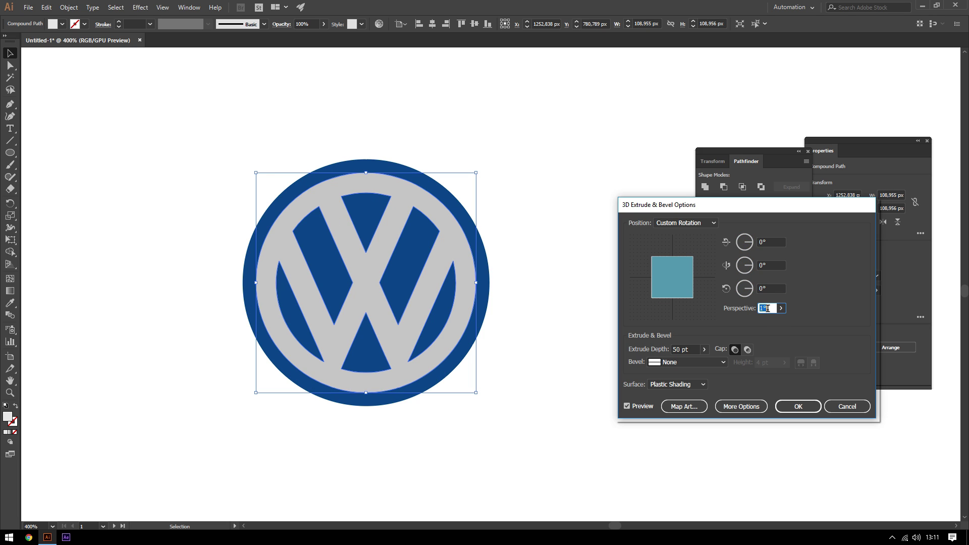
key(shift+Up)
key(shift+Up)
key(shift+Up)
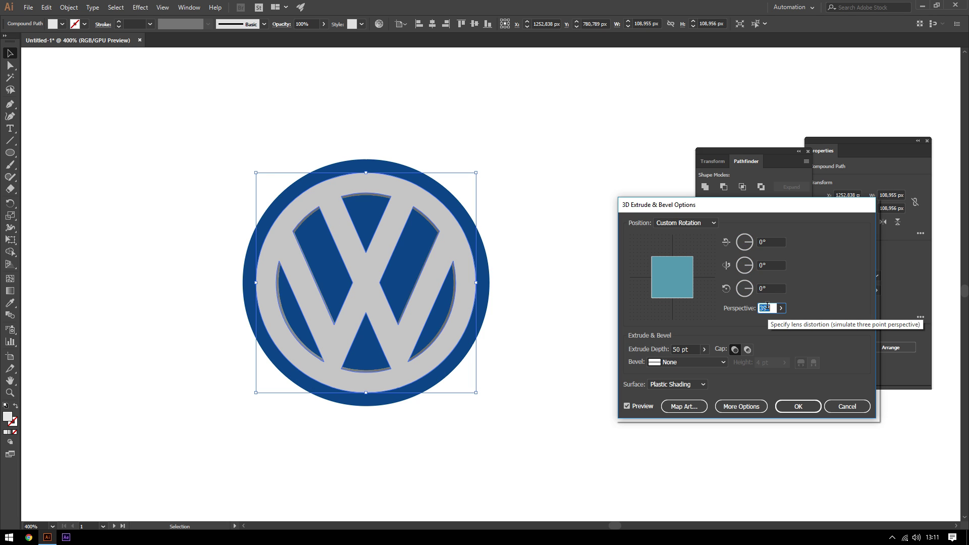
key(shift+Up)
key(shift+Up)
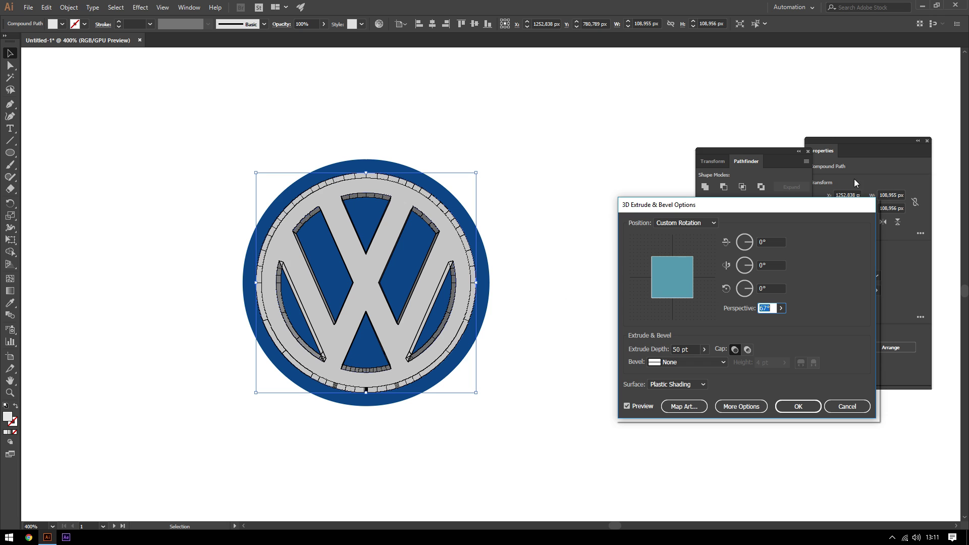
key(Down)
key(Down)
key(Down)
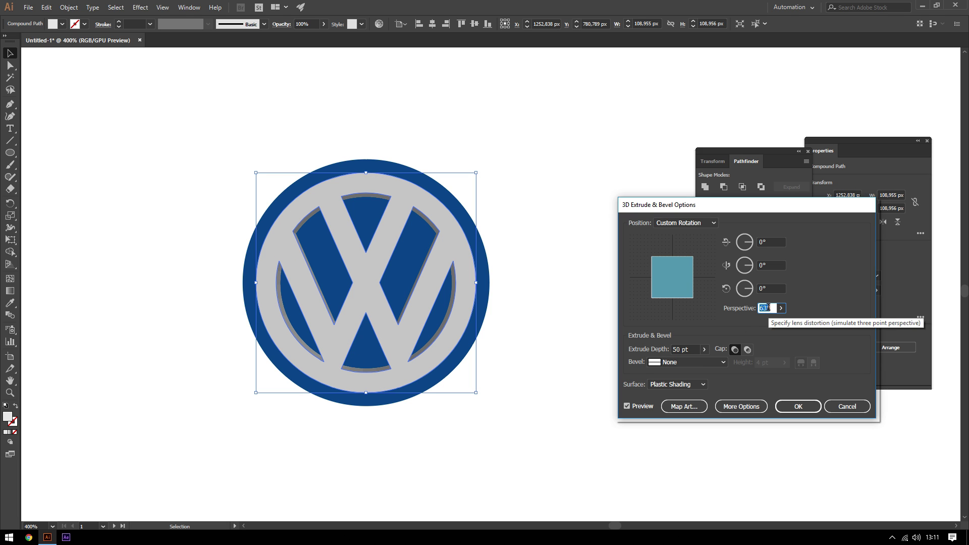
Reset X, Y and Z rotation to 0°, set perspective near 58–60° and apply
drag(696, 288, 719, 257)
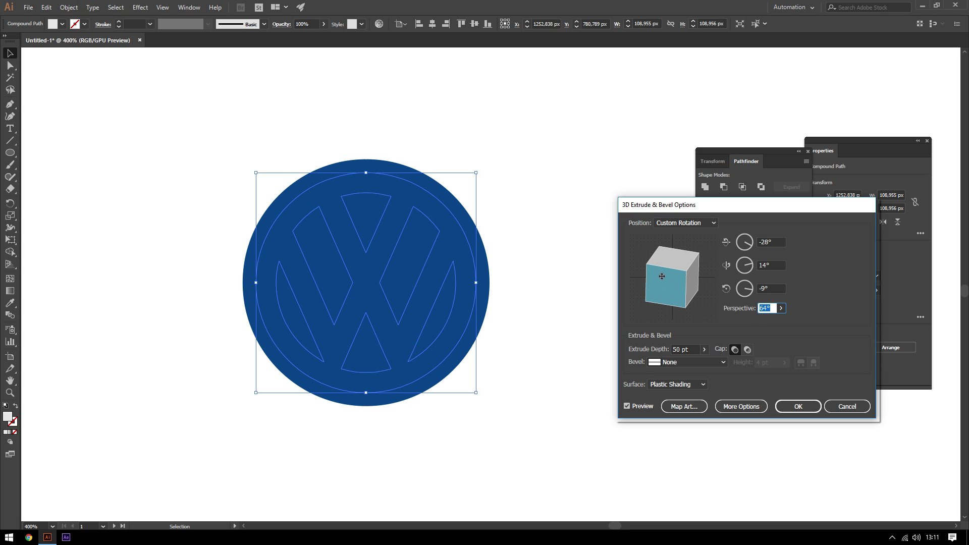
click(772, 242)
text(0)
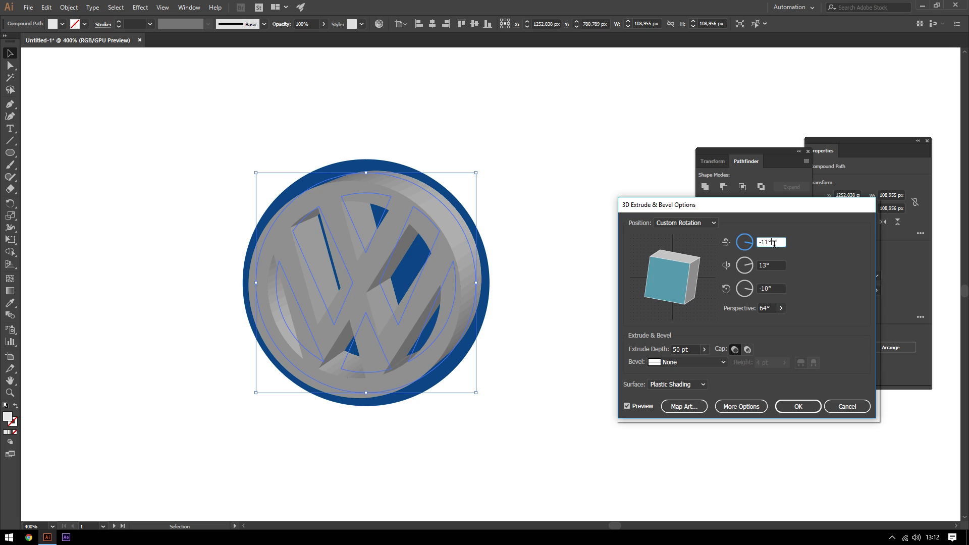
key(Tab)
text(0)
key(Tab)
text(0)
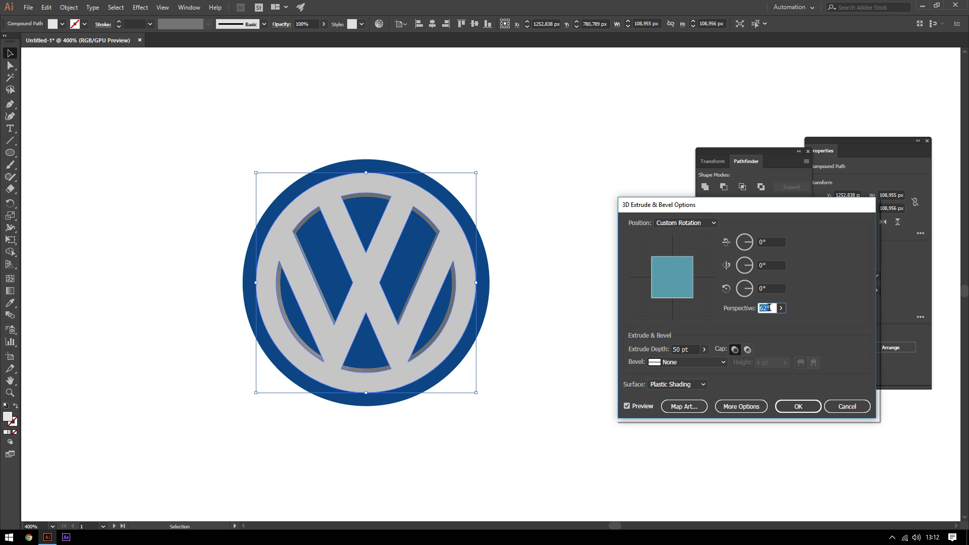
key(Down)
key(Down)
key(Up)
key(Up)
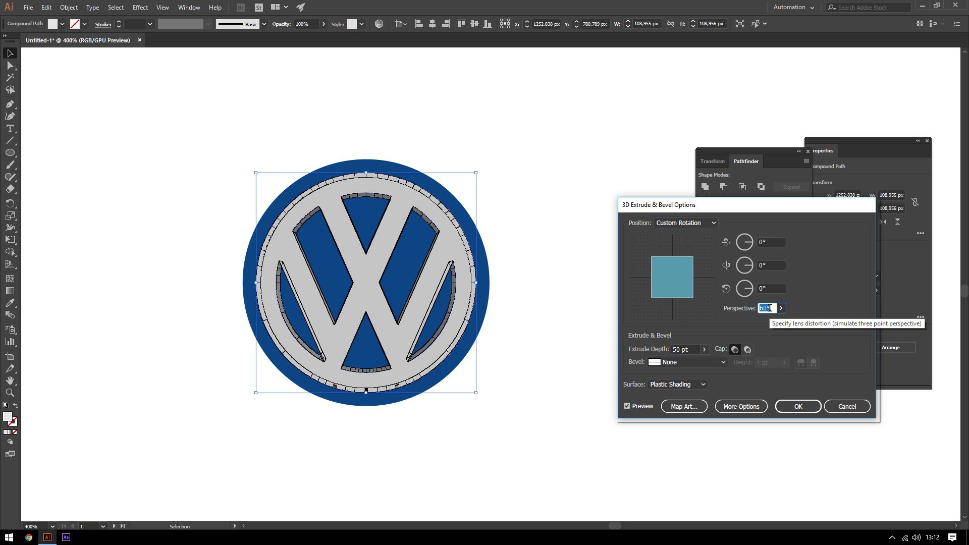
key(Down)
key(Down)
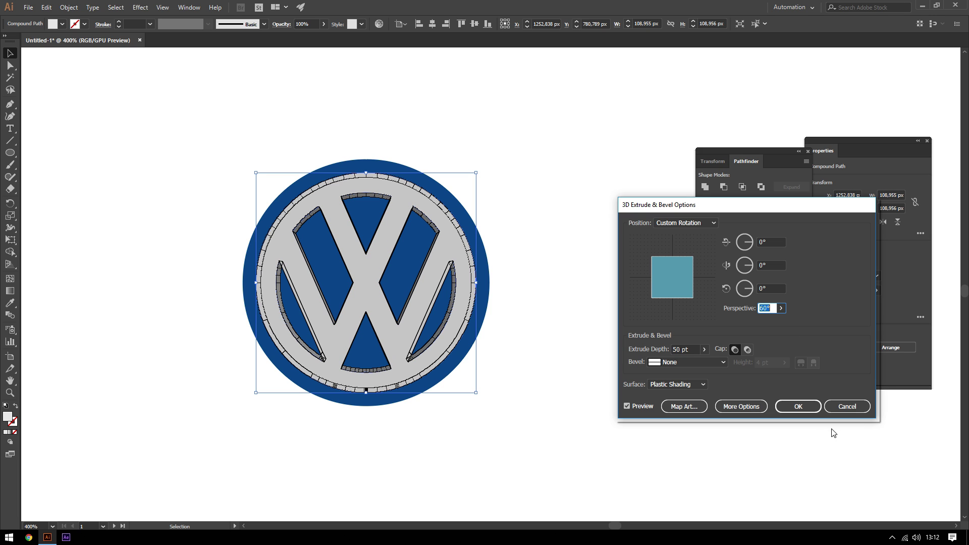
click(810, 405)
Expand the extruded VW logo's 3D appearance into editable shapes
click(713, 290)
scroll(606, 273, down, 2)
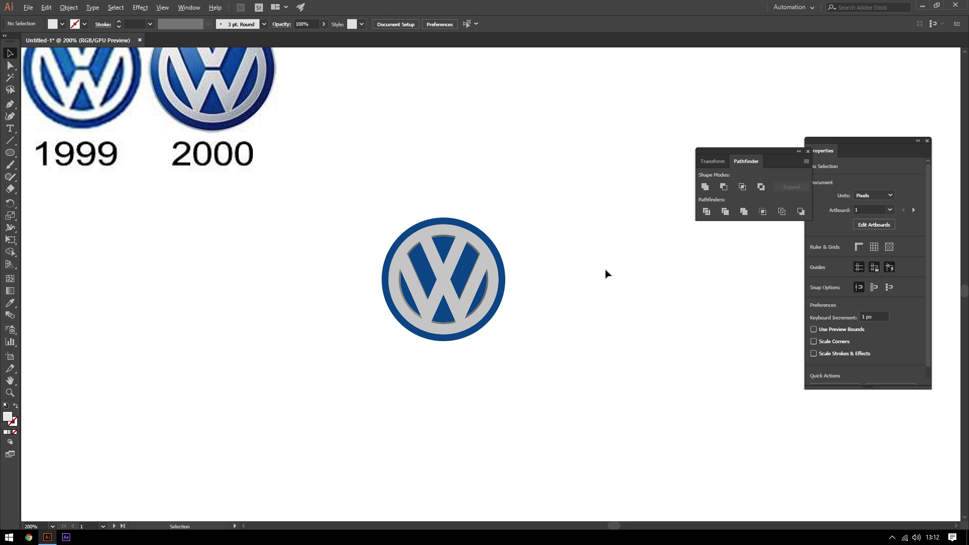
scroll(412, 225, down, 2)
scroll(411, 225, up, 3)
mouse_move(489, 266)
mouse_down()
mouse_move(407, 266)
mouse_move(508, 276)
mouse_up()
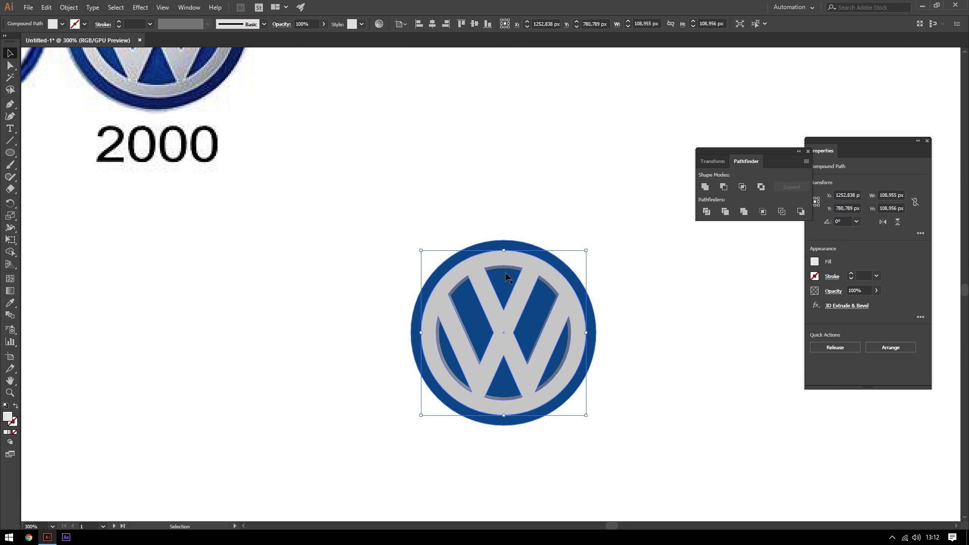
right_click(498, 267)
click(69, 7)
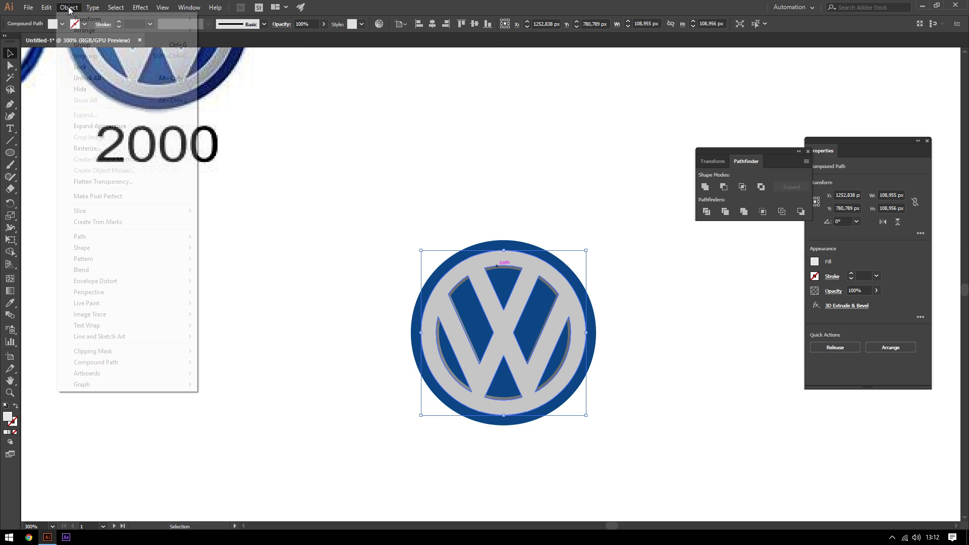
click(98, 126)
Ungroup the expanded shapes, test-moving the grey emblem off the blue disc and undoing it
right_click(527, 267)
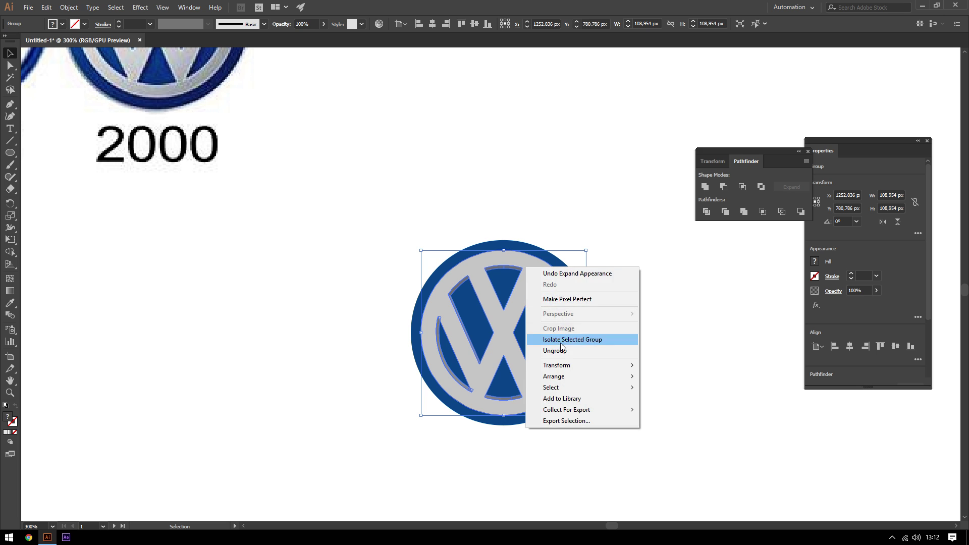
click(600, 350)
drag(503, 262, 342, 292)
key(ctrl+z)
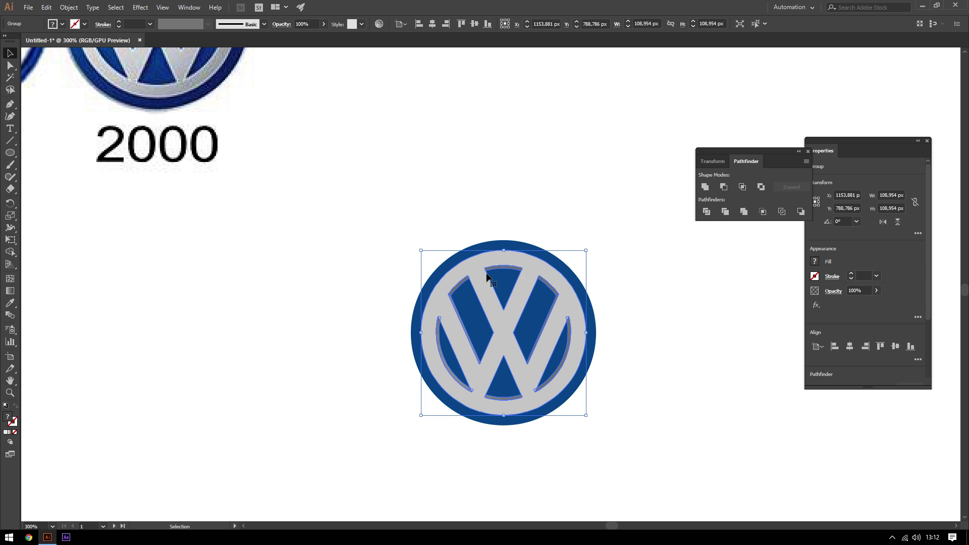
right_click(492, 262)
click(519, 349)
drag(471, 271, 284, 273)
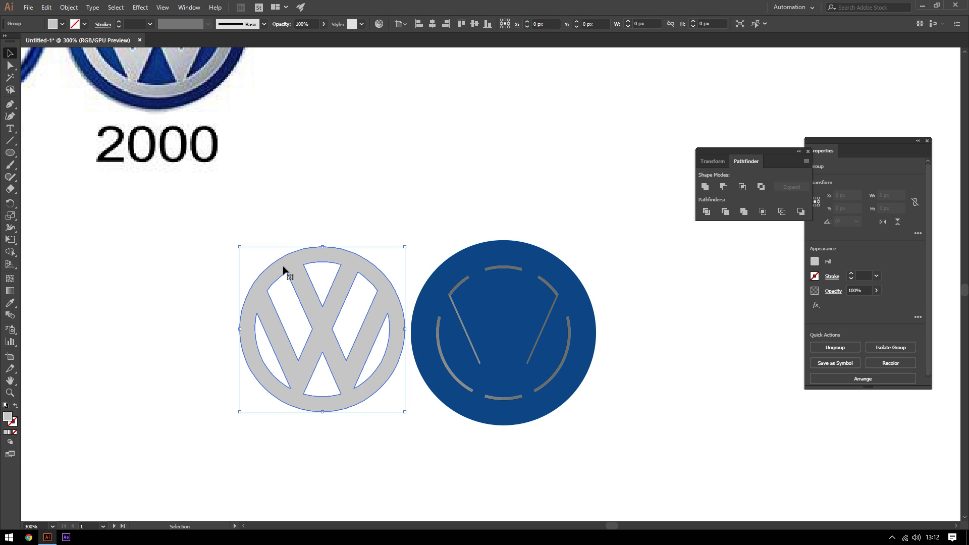
key(ctrl+z)
Select the whole expanded VW emblem
click(303, 313)
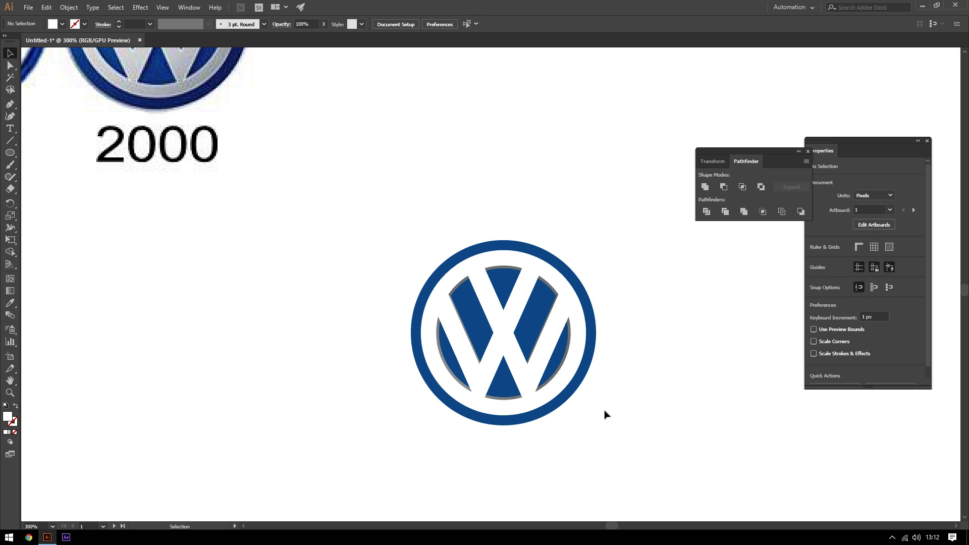
scroll(576, 319, up, 1)
scroll(548, 303, up, 2)
scroll(283, 354, down, 2)
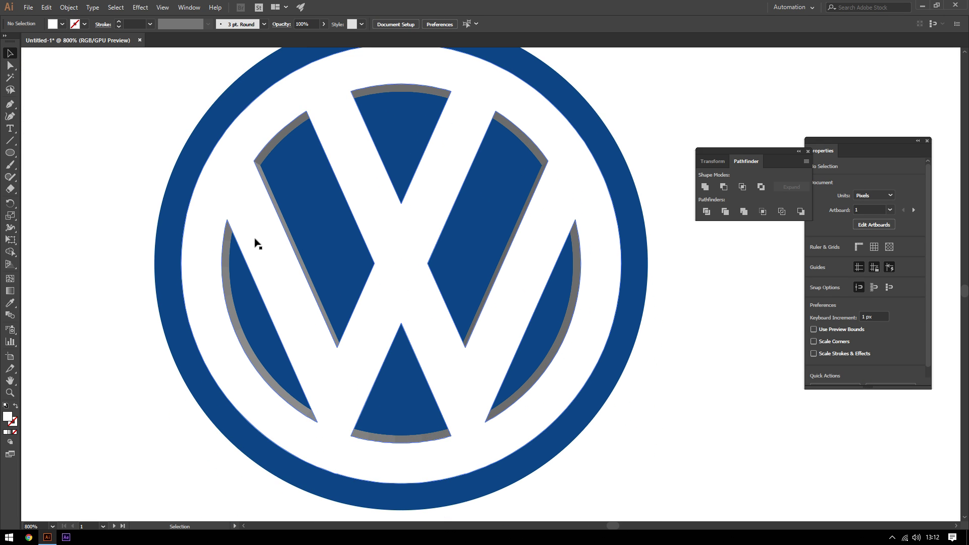
scroll(614, 269, down, 3)
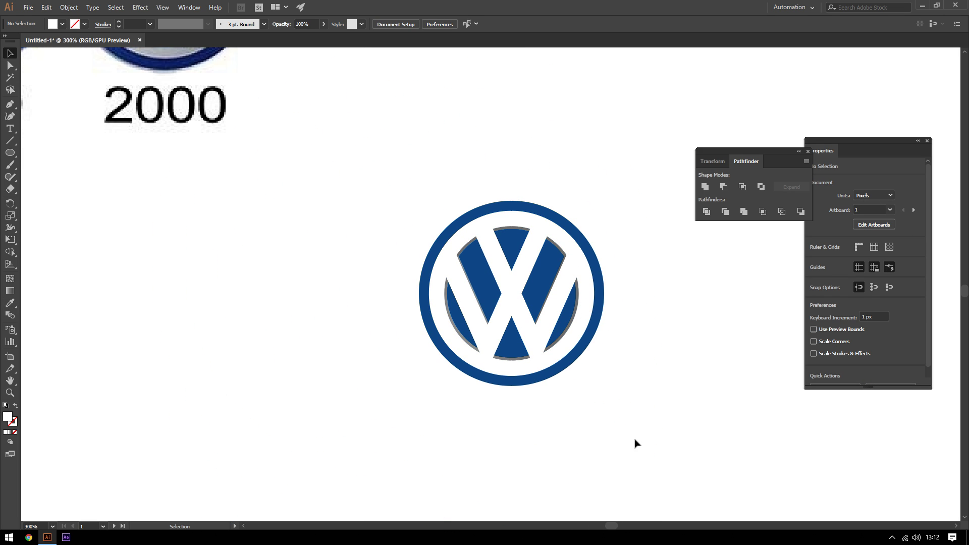
drag(634, 440, 373, 170)
Move the emblem up beside the reference logos and ungroup it
click(345, 316)
scroll(345, 316, down, 2)
scroll(362, 245, up, 1)
drag(457, 340, 462, 267)
right_click(463, 267)
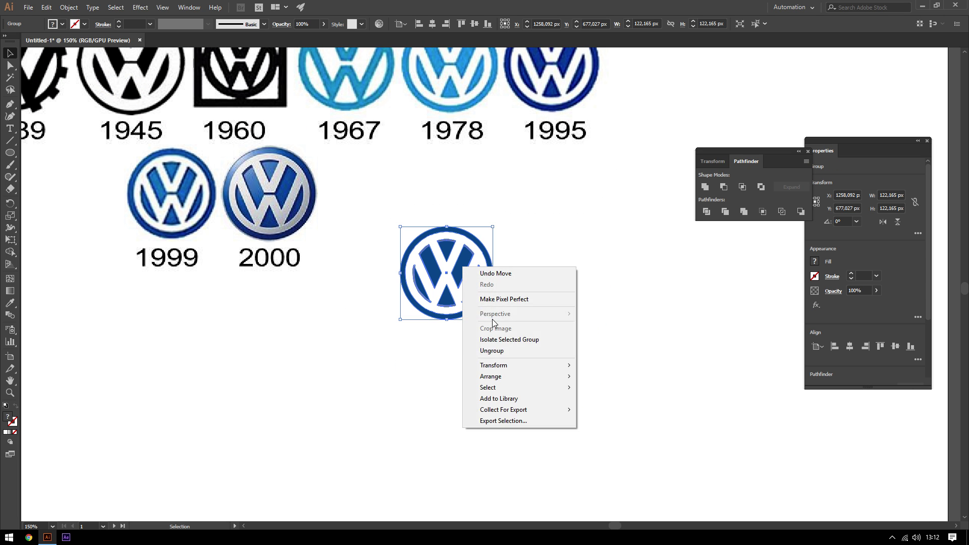
click(516, 350)
Fill the emblem's white W and inner ring with pale grey #ededed
scroll(454, 245, up, 3)
click(454, 245)
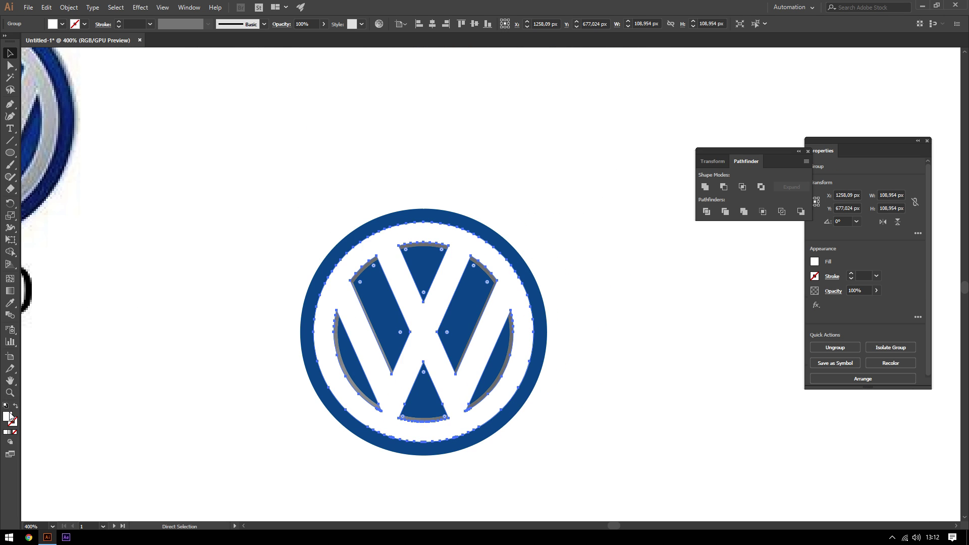
double_click(8, 416)
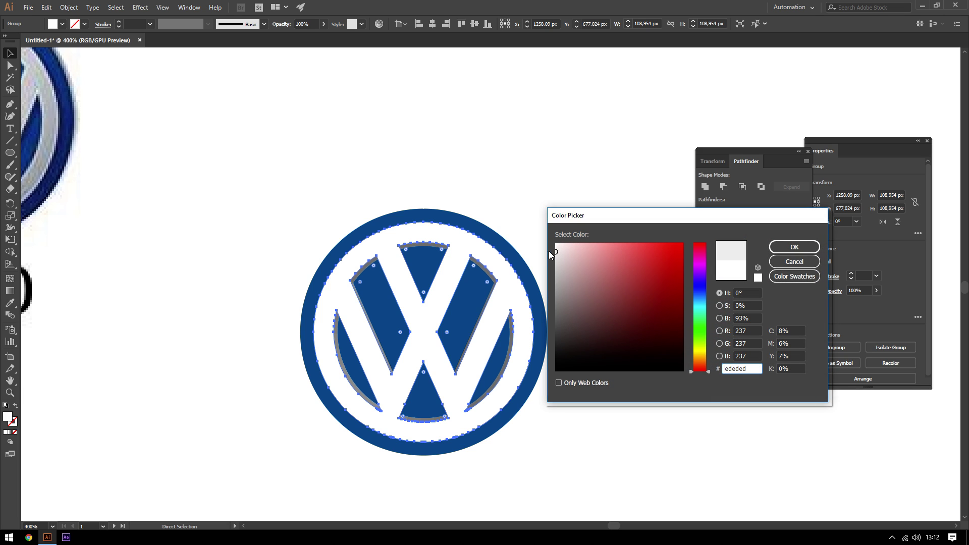
click(795, 247)
click(595, 471)
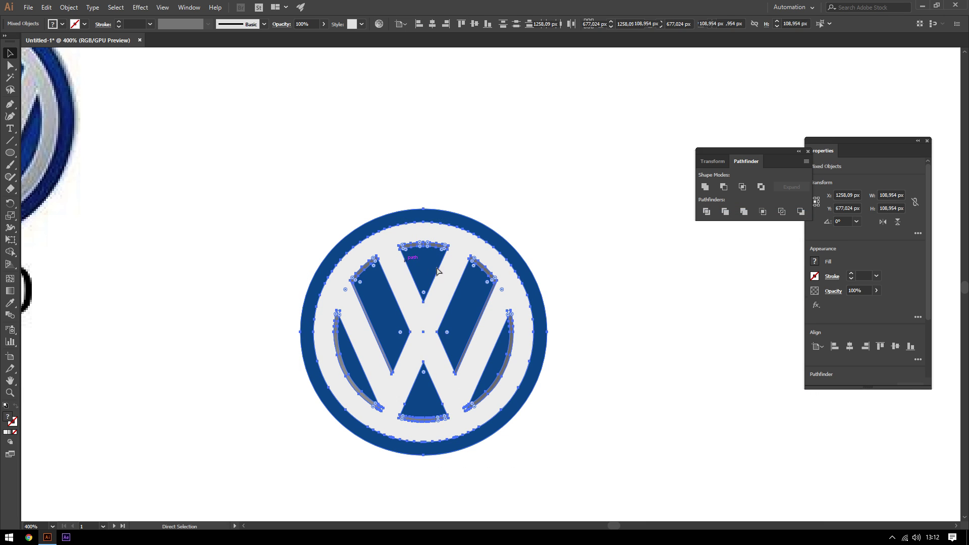
scroll(603, 293, down, 2)
scroll(614, 343, up, 2)
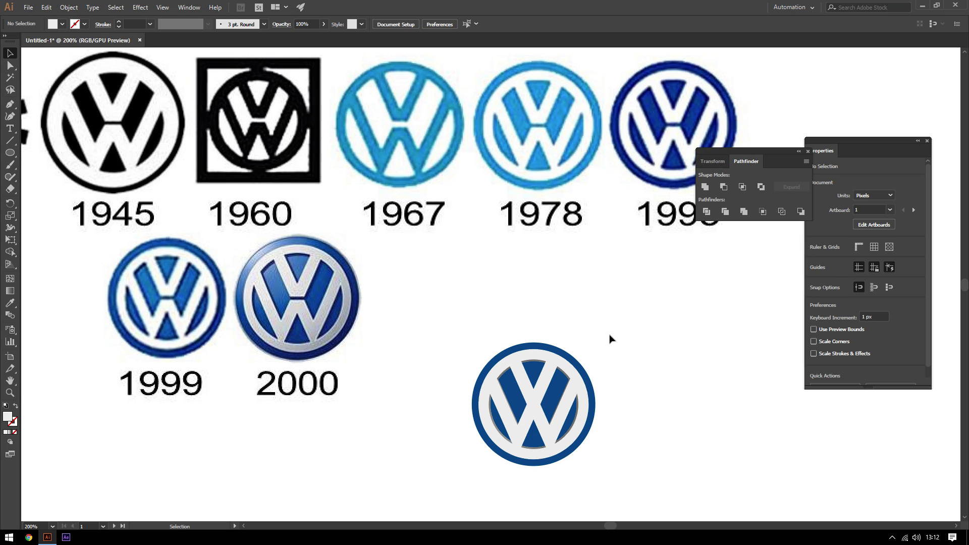